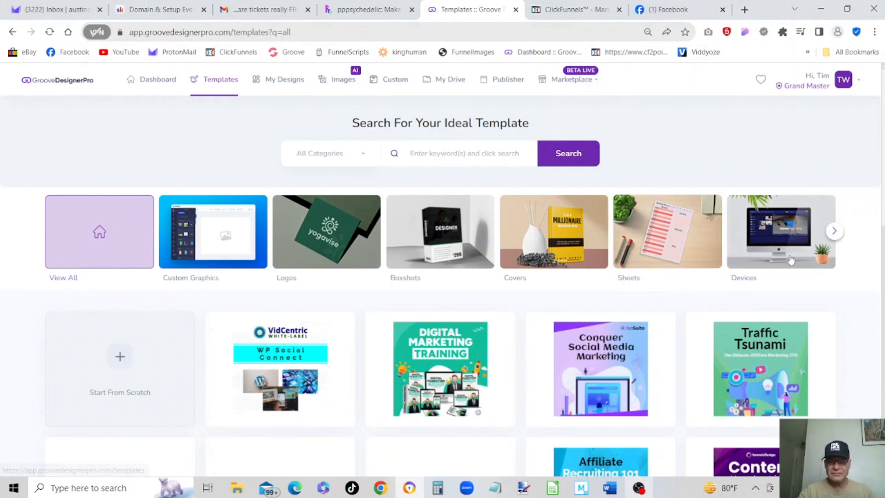
Filter the templates to the Illustrations category and look through the listed designs
{"action": "left_click", "coordinate": [835, 231]}
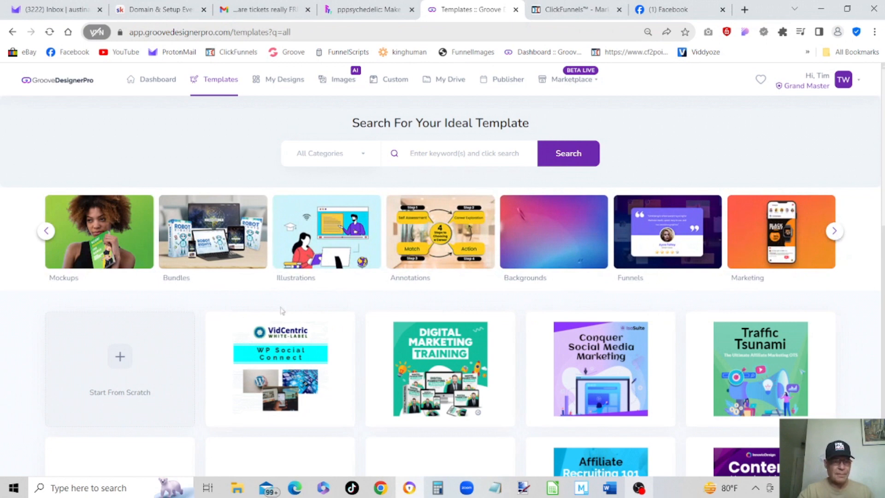
{"action": "left_click", "coordinate": [329, 239]}
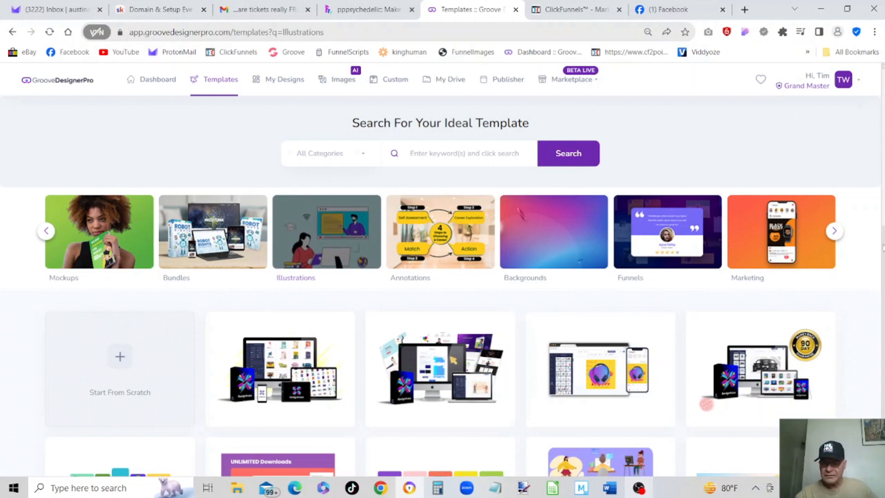
{"action": "scroll", "coordinate": [442, 277], "scroll_direction": "down", "scroll_amount": 8}
{"action": "scroll", "coordinate": [443, 277], "scroll_direction": "down", "scroll_amount": 6}
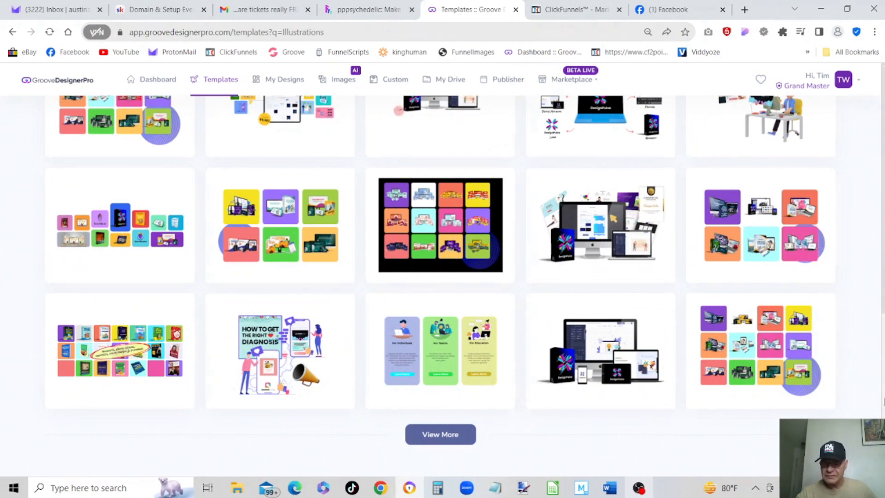
{"action": "scroll", "coordinate": [443, 277], "scroll_direction": "up", "scroll_amount": 14}
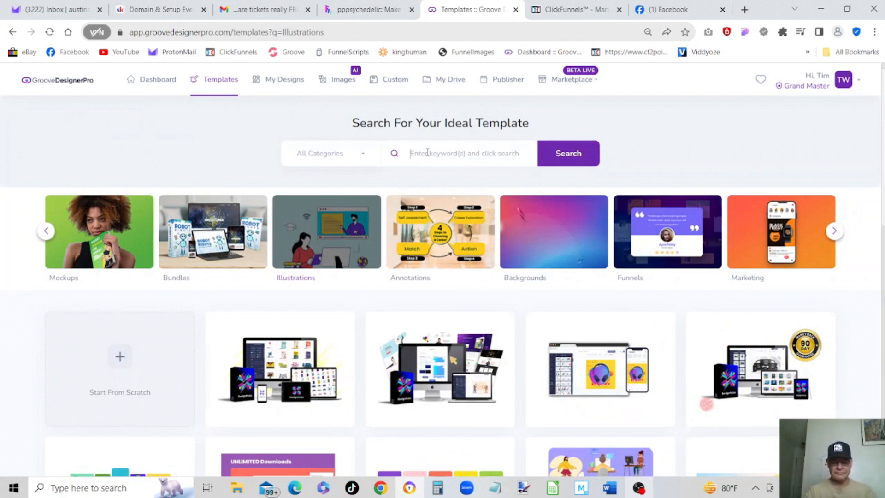
Search the Illustrations templates for "Youtube"
{"action": "left_click", "coordinate": [428, 153]}
{"action": "type", "text": "You"}
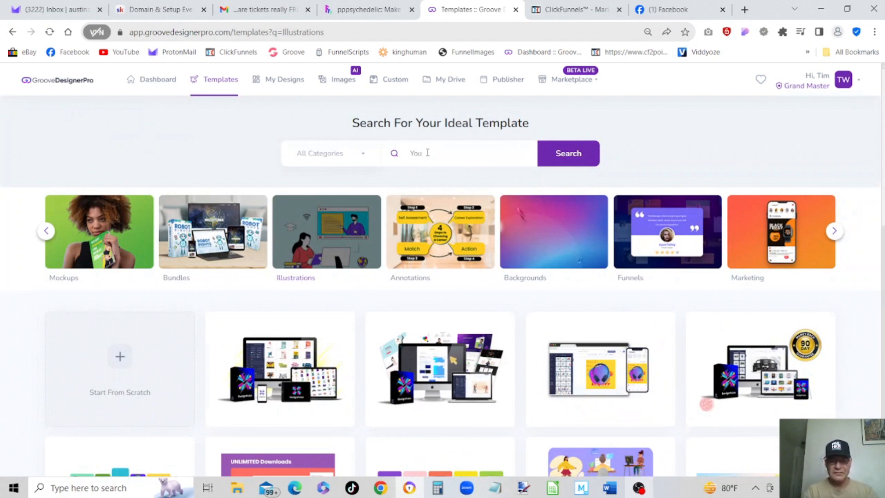
{"action": "type", "text": "tube"}
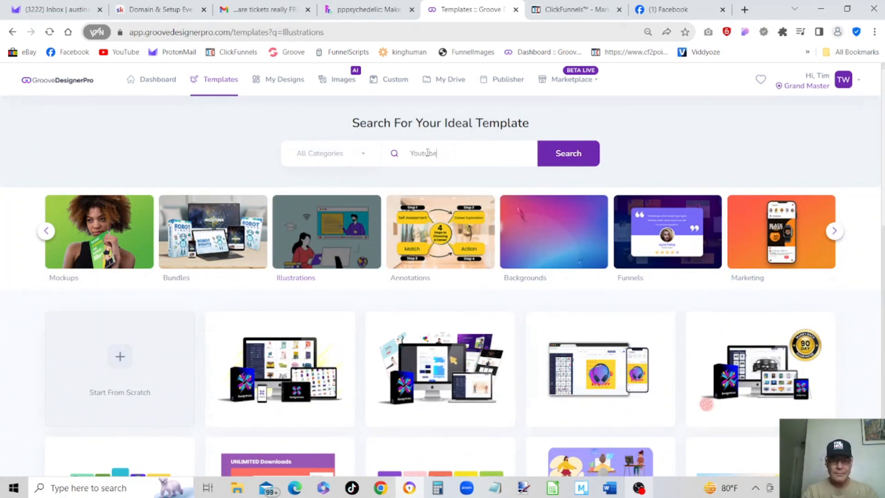
{"action": "key", "text": "Return"}
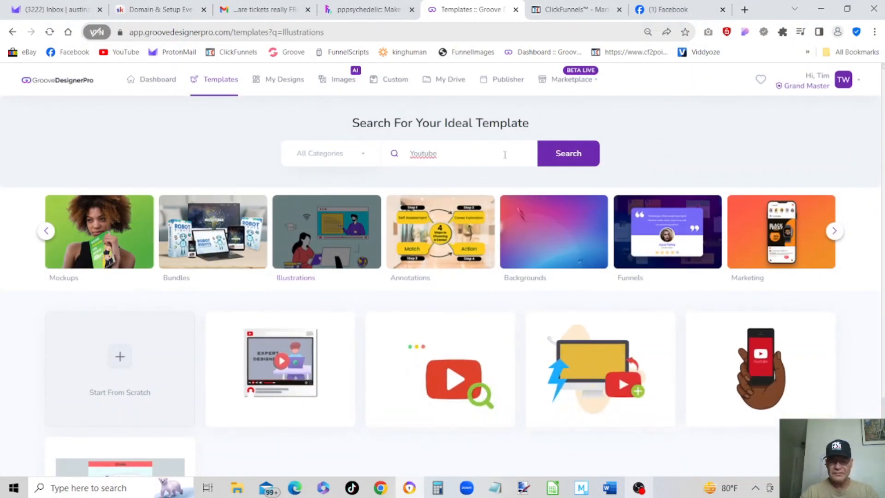
Replace the template search keyword with "Tik Tok" and run the search
{"action": "key", "text": "BackSpace"}
{"action": "key", "text": "BackSpace"}
{"action": "key", "text": "BackSpace"}
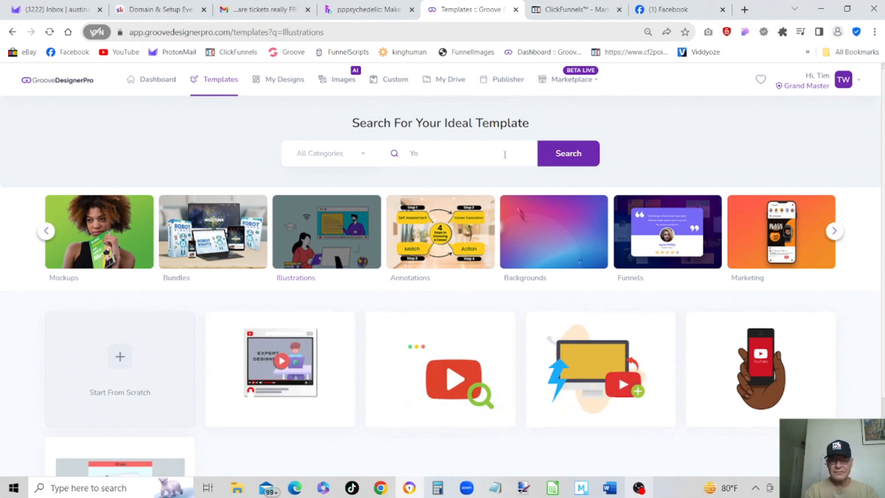
{"action": "key", "text": "BackSpace"}
{"action": "key", "text": "BackSpace"}
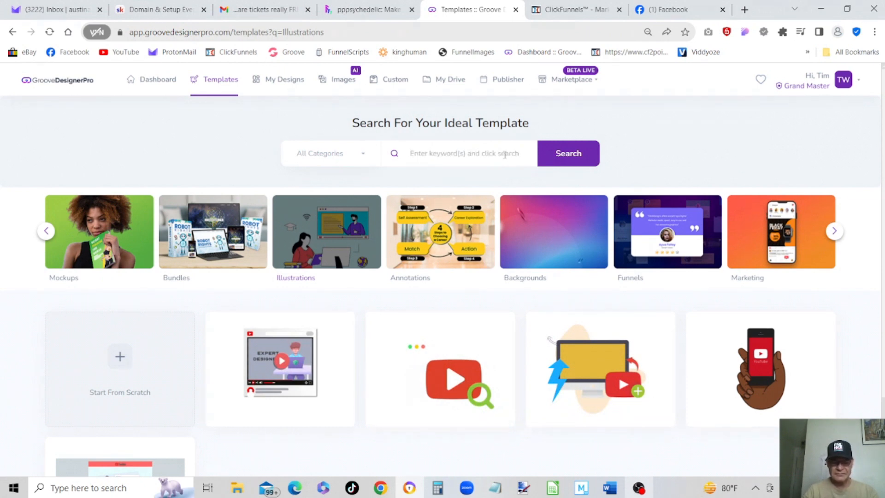
{"action": "type", "text": "Tik Tok"}
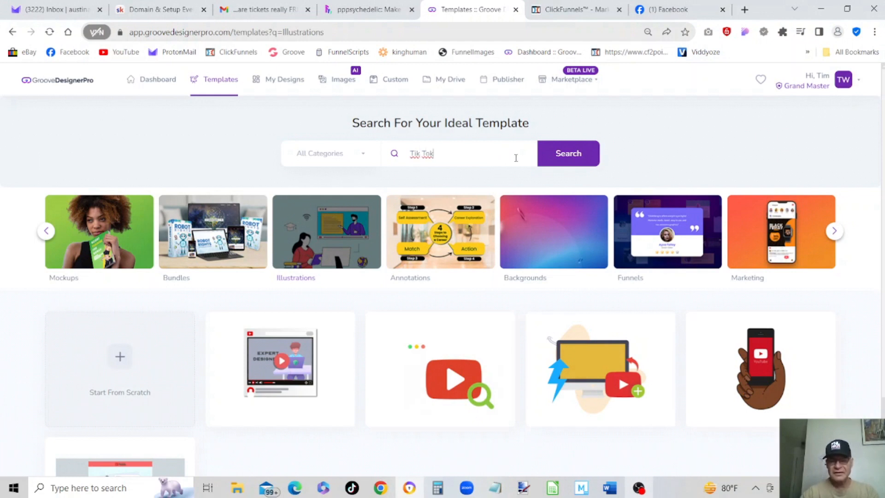
{"action": "left_click", "coordinate": [568, 160]}
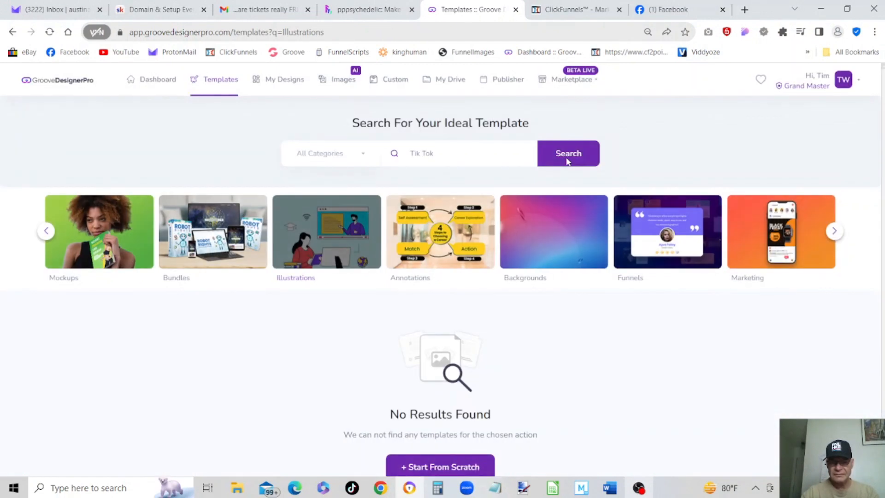
Replace the template search keyword with "Instagram" and run the search
{"action": "left_click", "coordinate": [487, 153]}
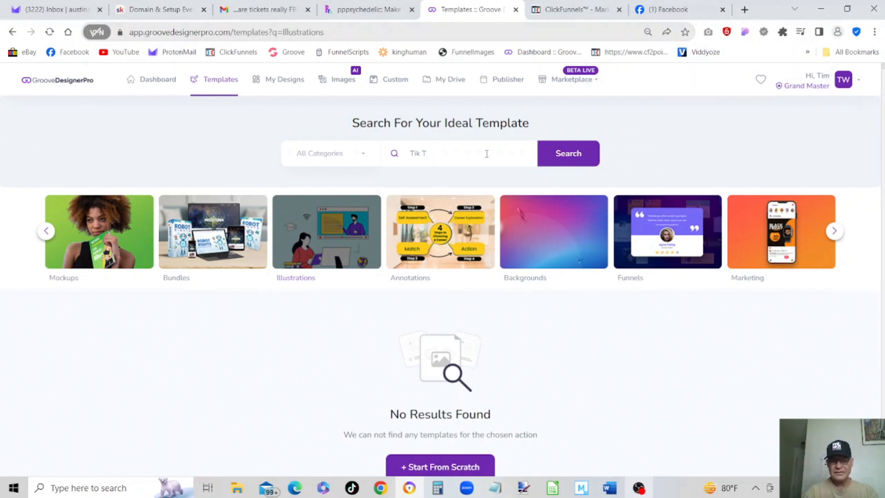
{"action": "key", "text": "BackSpace"}
{"action": "key", "text": "BackSpace"}
{"action": "type", "text": "In"}
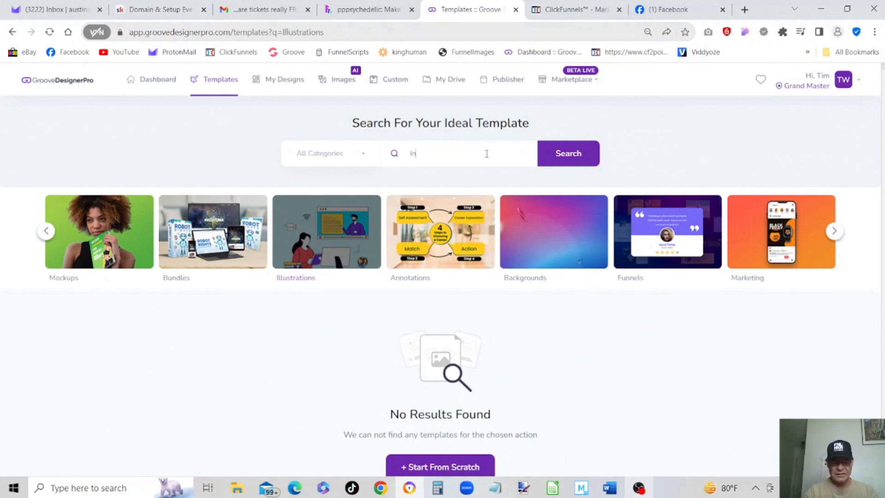
{"action": "type", "text": "stagram"}
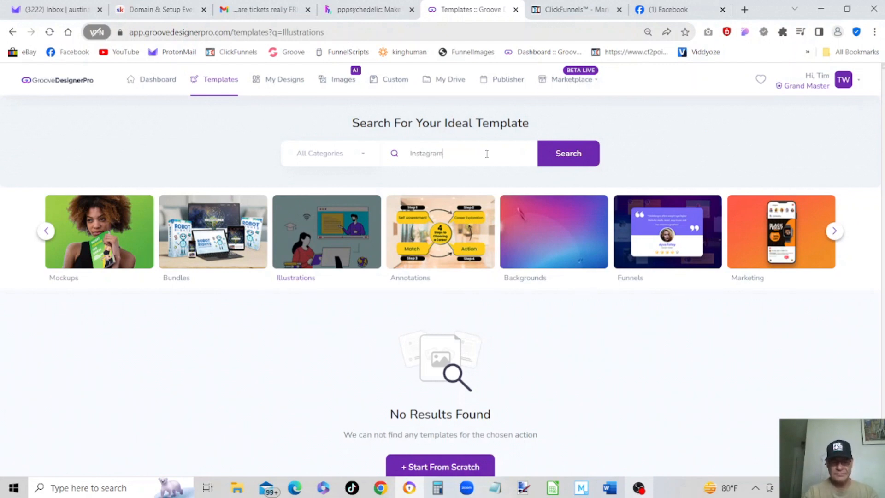
{"action": "left_click", "coordinate": [561, 154]}
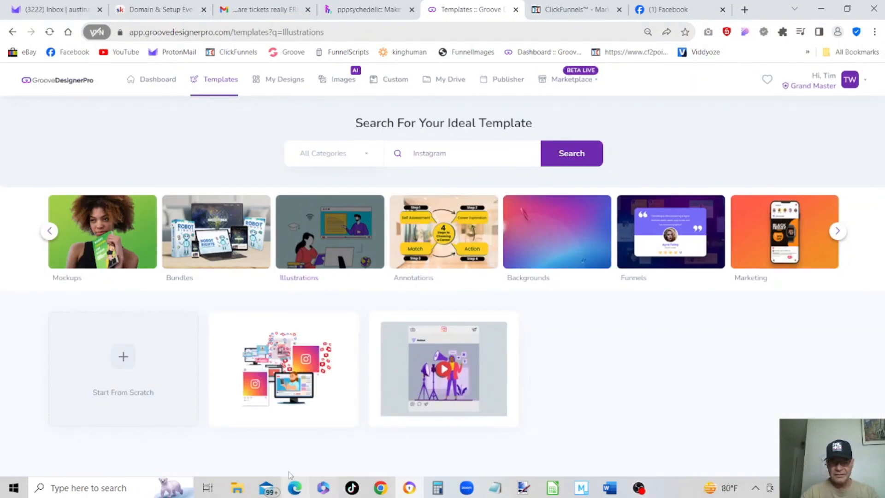
Clear the search keyword and rerun the search to list all Illustrations templates
{"action": "left_click", "coordinate": [476, 160]}
{"action": "key", "text": "BackSpace"}
{"action": "key", "text": "BackSpace"}
{"action": "key", "text": "BackSpace"}
{"action": "key", "text": "BackSpace"}
{"action": "key", "text": "BackSpace"}
{"action": "key", "text": "BackSpace"}
{"action": "key", "text": "BackSpace"}
{"action": "key", "text": "BackSpace"}
{"action": "key", "text": "BackSpace"}
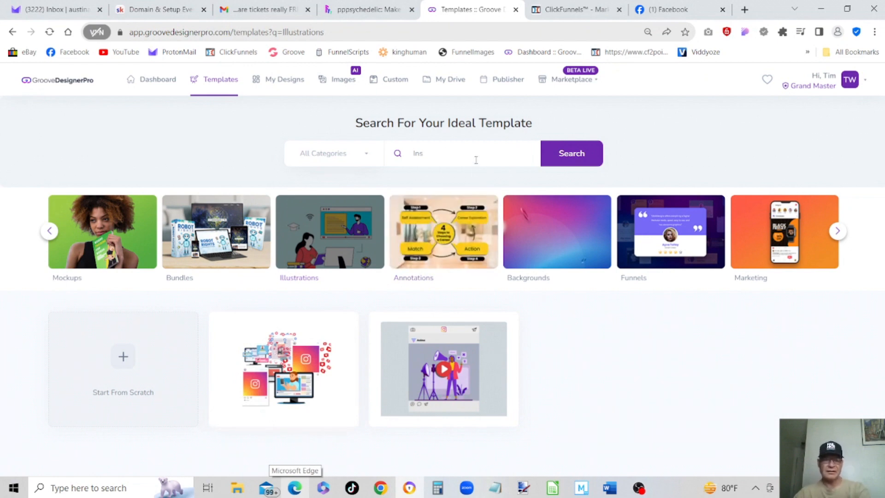
{"action": "left_click", "coordinate": [567, 154]}
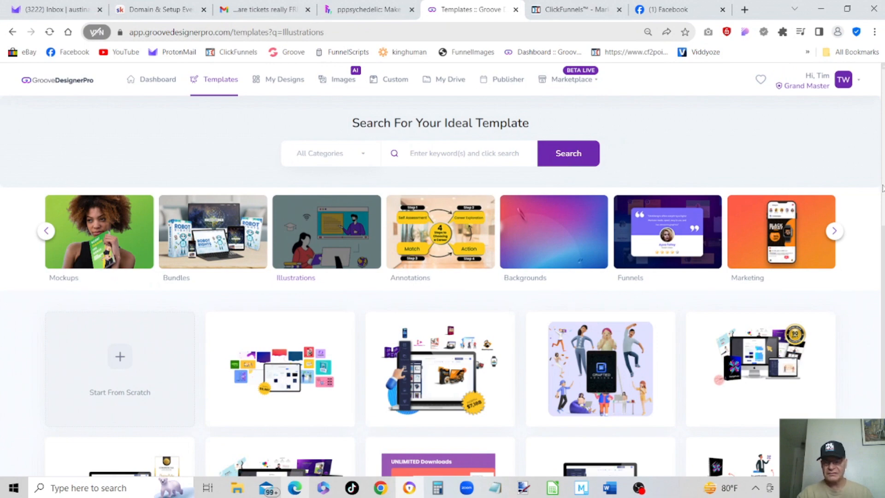
Preview the collage template of twelve colored product tiles on a black background, and open it for editing
{"action": "scroll", "coordinate": [440, 286], "scroll_direction": "down", "scroll_amount": 7}
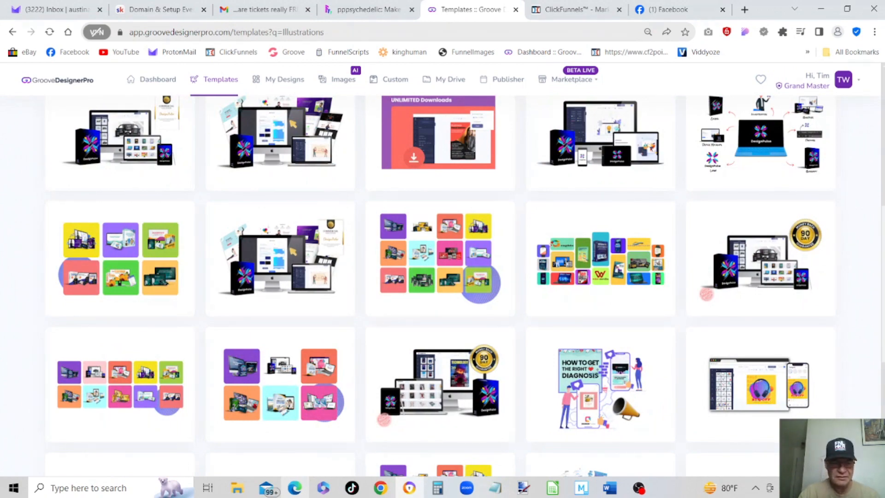
{"action": "scroll", "coordinate": [440, 286], "scroll_direction": "down", "scroll_amount": 6}
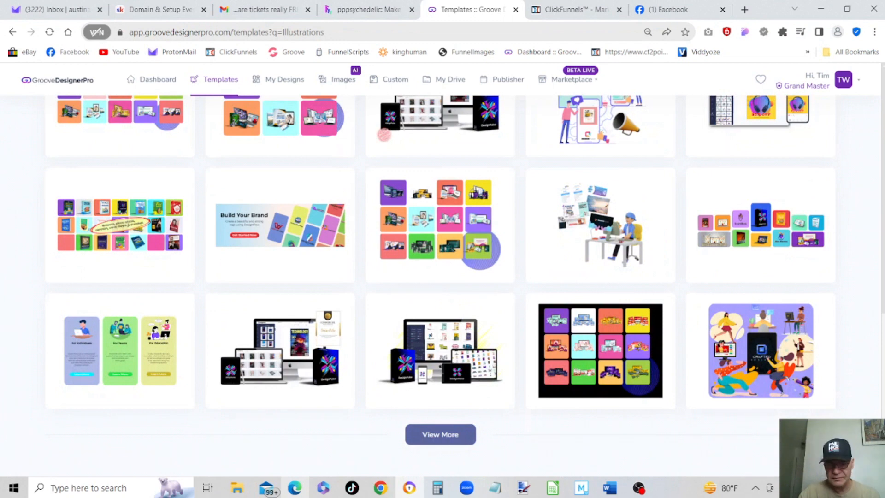
{"action": "mouse_move", "coordinate": [593, 342]}
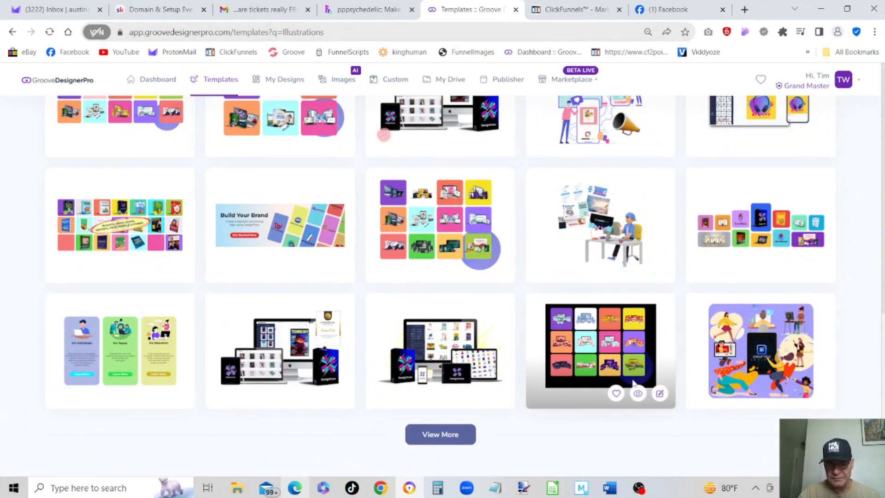
{"action": "left_click", "coordinate": [638, 394]}
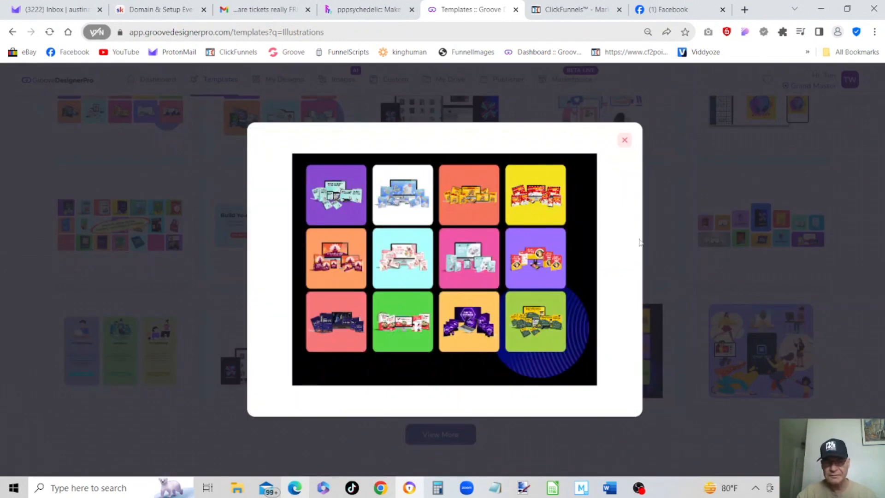
{"action": "left_click", "coordinate": [624, 141]}
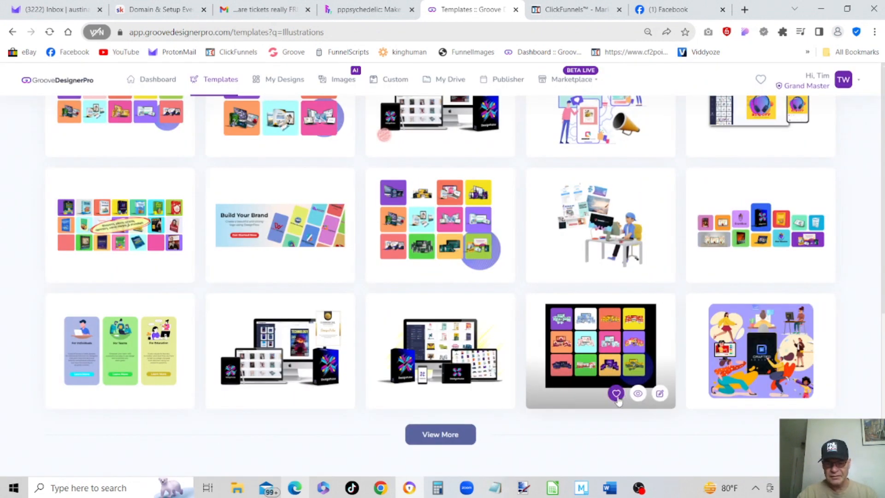
{"action": "left_click", "coordinate": [661, 394]}
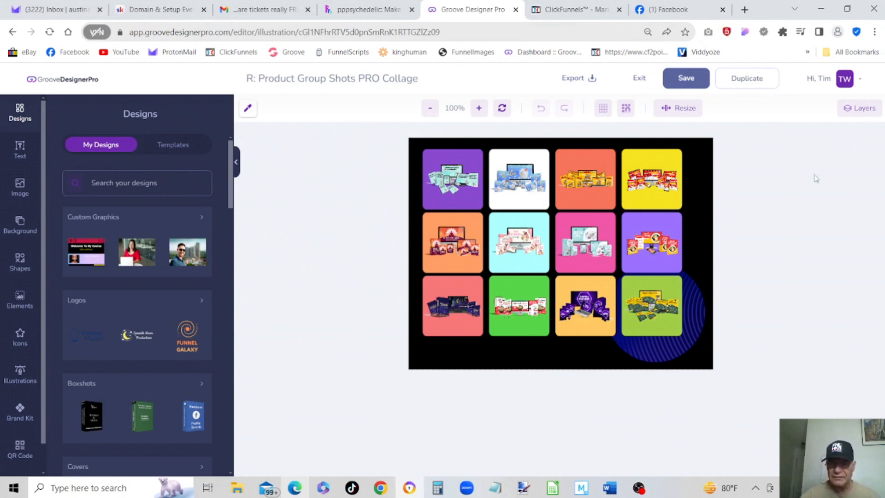
Look through the collage's layer list and examine the settings of the black background and the blue striped circle
{"action": "left_click", "coordinate": [866, 110]}
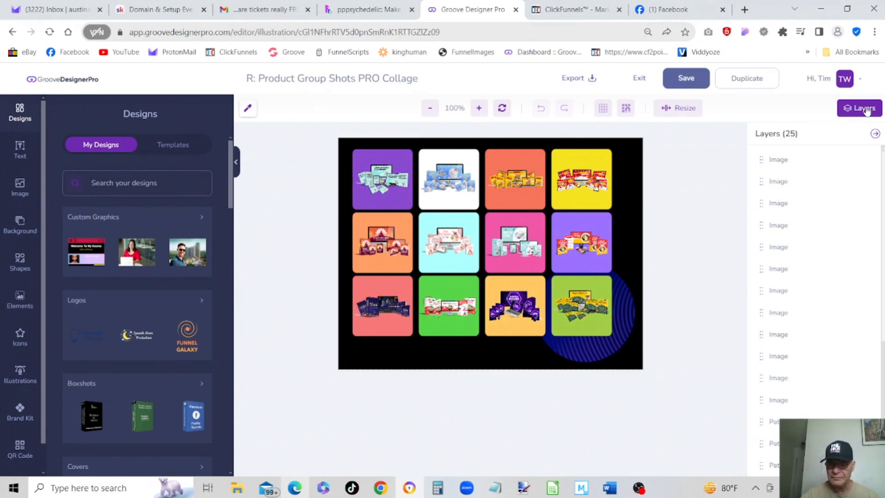
{"action": "left_click", "coordinate": [875, 134]}
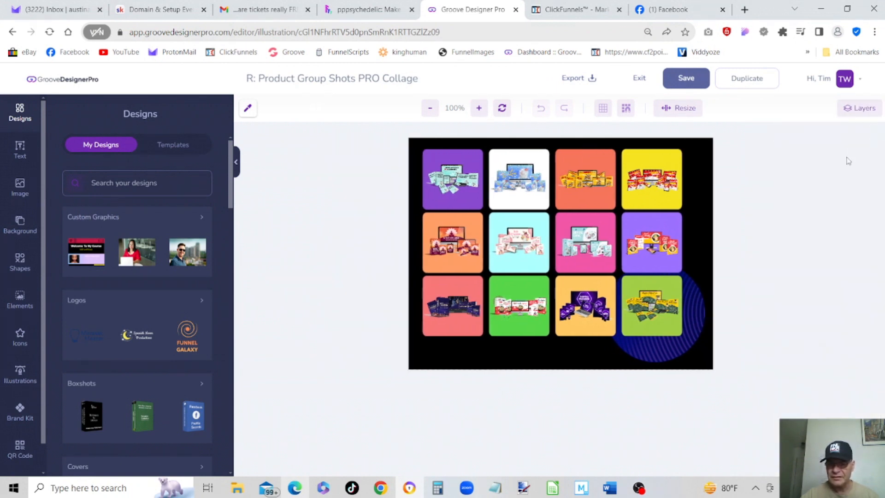
{"action": "left_click", "coordinate": [542, 359]}
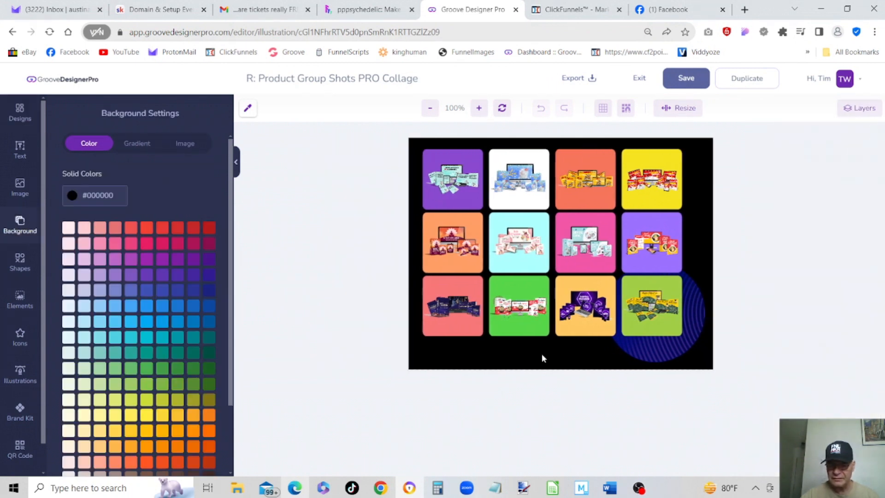
{"action": "left_click", "coordinate": [658, 354]}
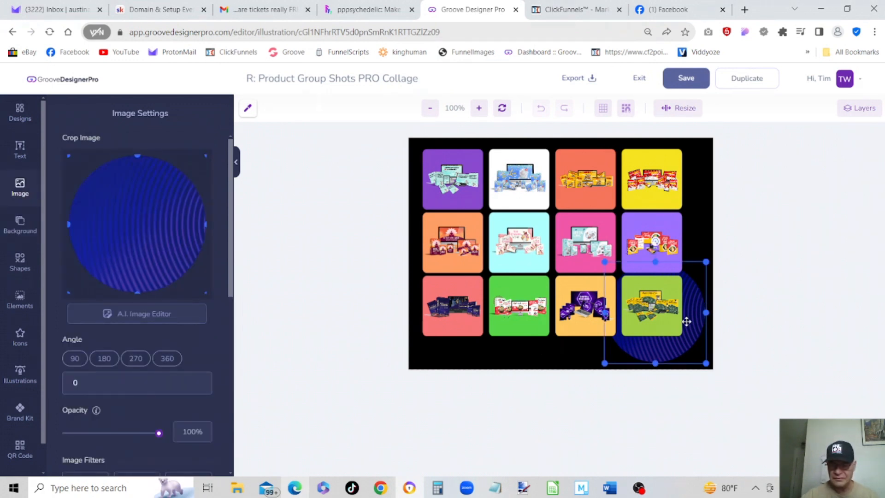
Examine the shape settings of the coral, green and yellow-orange tiles in the collage's bottom row
{"action": "left_click", "coordinate": [436, 329]}
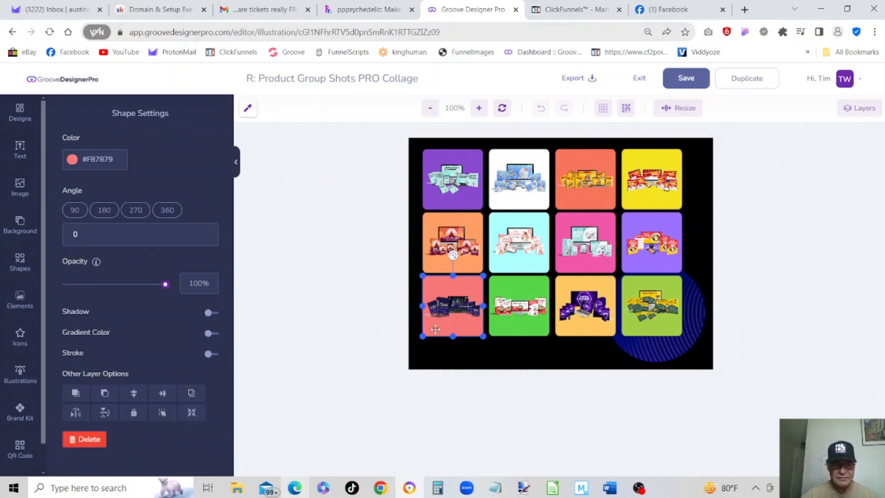
{"action": "left_click", "coordinate": [507, 326]}
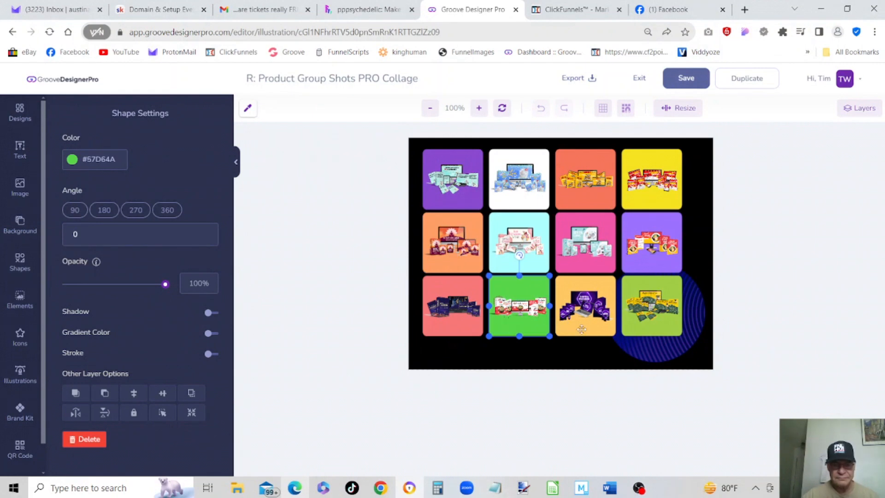
{"action": "left_click", "coordinate": [581, 329]}
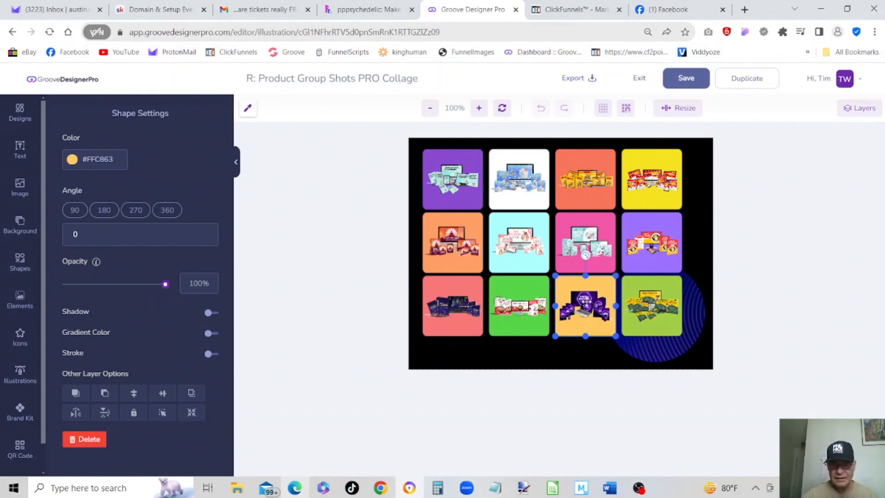
Examine the image settings of individual product pictures in the collage's bottom row, orange middle-row tile and top row
{"action": "left_click", "coordinate": [585, 302]}
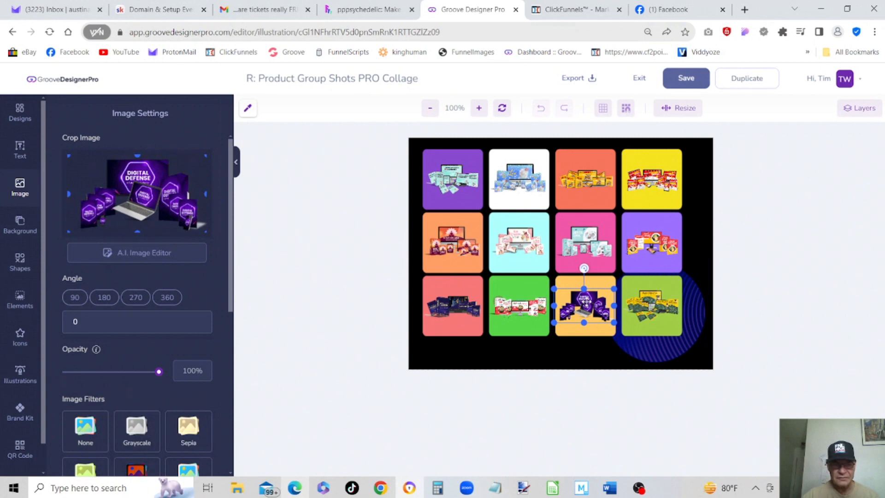
{"action": "left_click", "coordinate": [511, 302]}
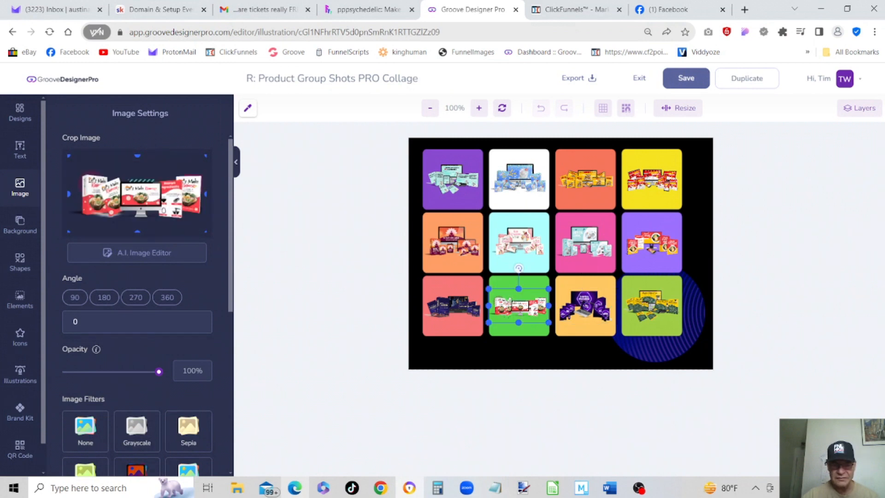
{"action": "left_click", "coordinate": [441, 306]}
{"action": "left_click", "coordinate": [448, 238]}
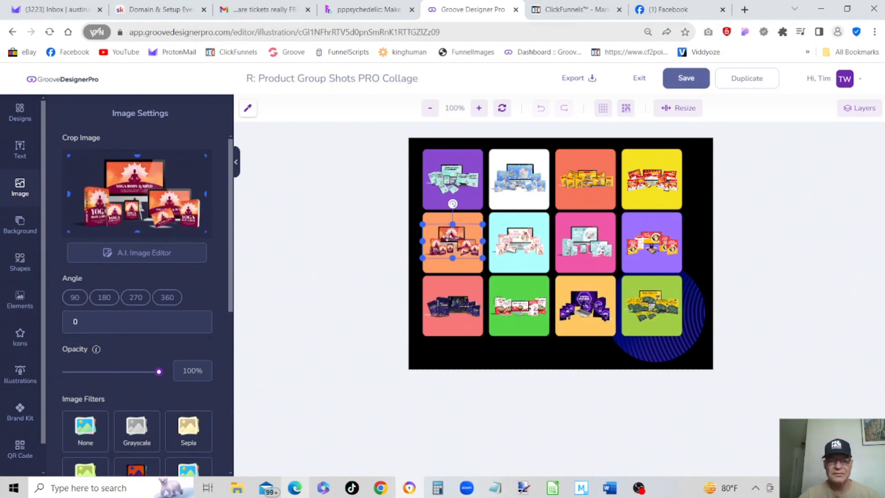
{"action": "left_click", "coordinate": [446, 178]}
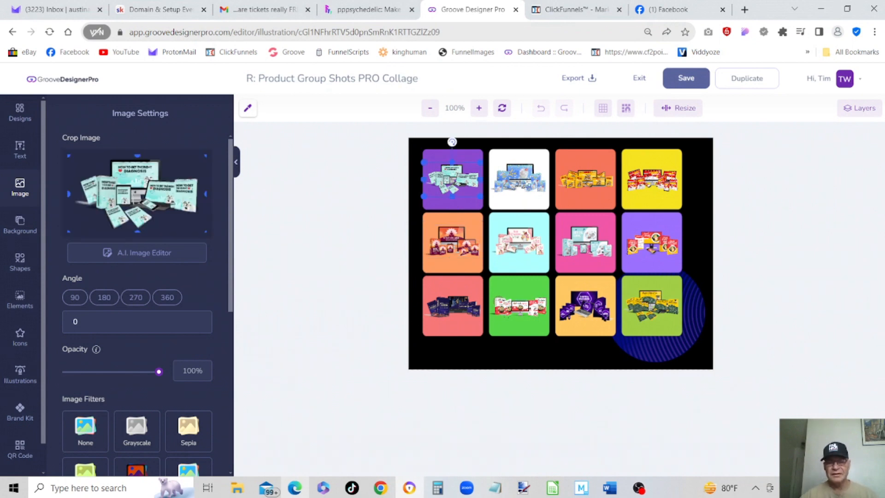
{"action": "left_click", "coordinate": [526, 186]}
{"action": "left_click", "coordinate": [591, 182]}
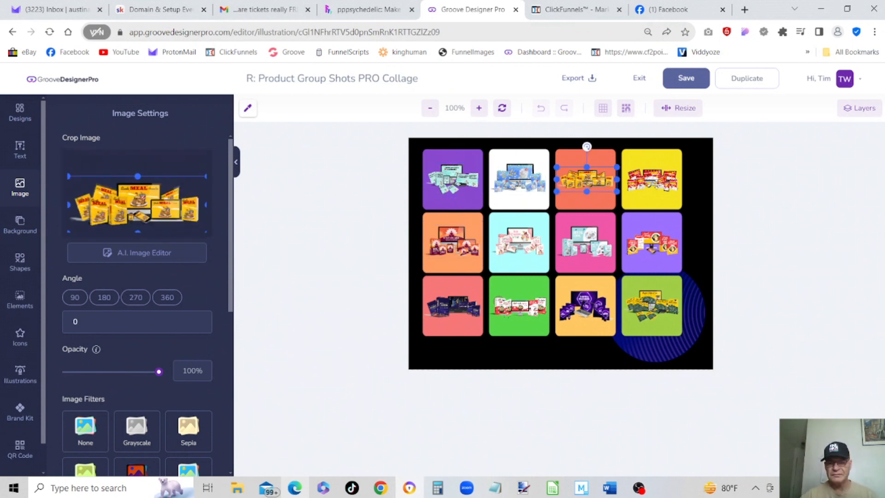
Look over the uploaded images and delete the product picture from the purple tile in the collage's top row
{"action": "left_click", "coordinate": [655, 182]}
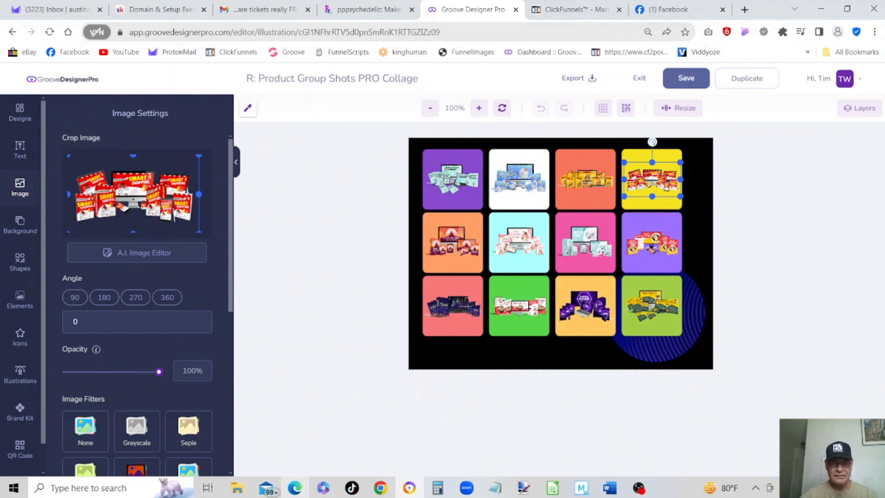
{"action": "left_click", "coordinate": [20, 186]}
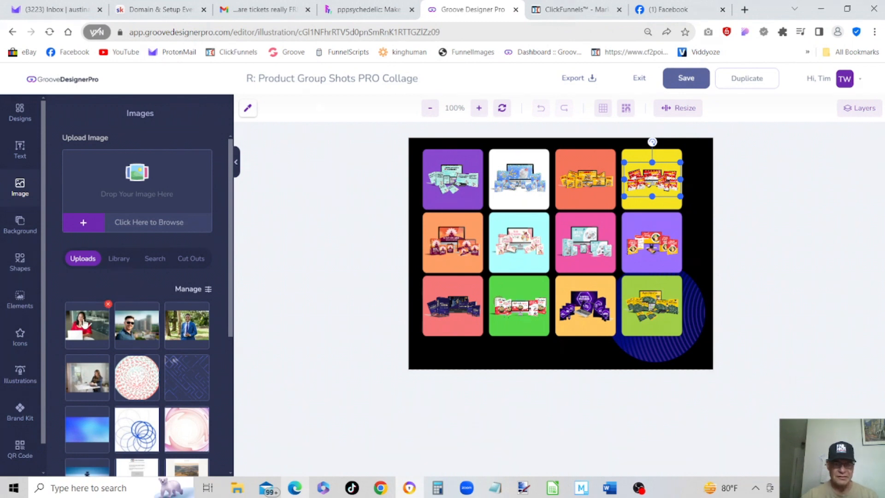
{"action": "left_click", "coordinate": [456, 177]}
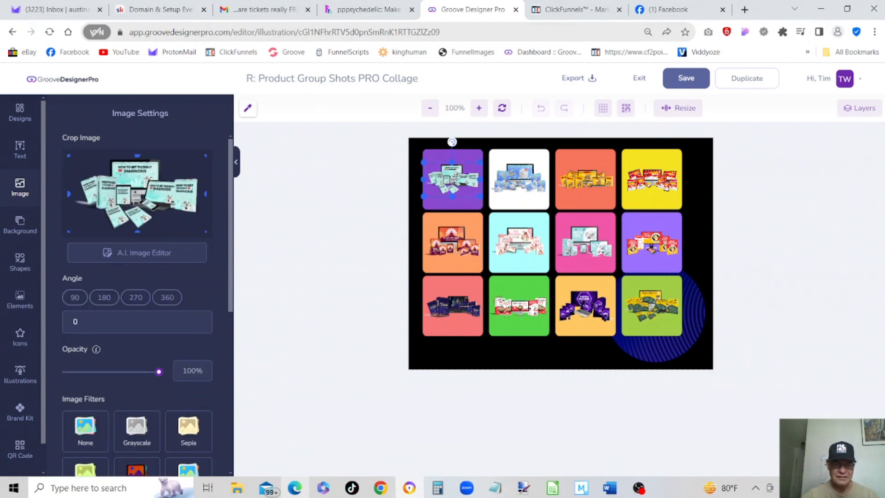
{"action": "right_click", "coordinate": [454, 177]}
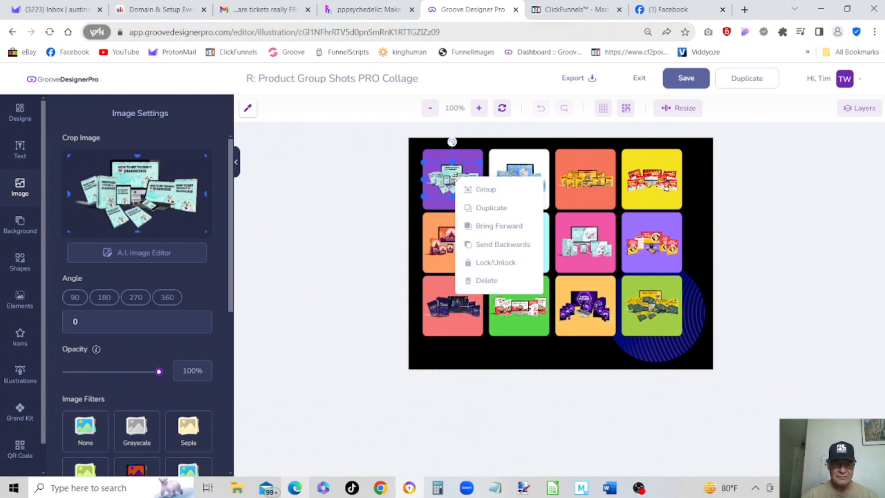
{"action": "left_click", "coordinate": [486, 280]}
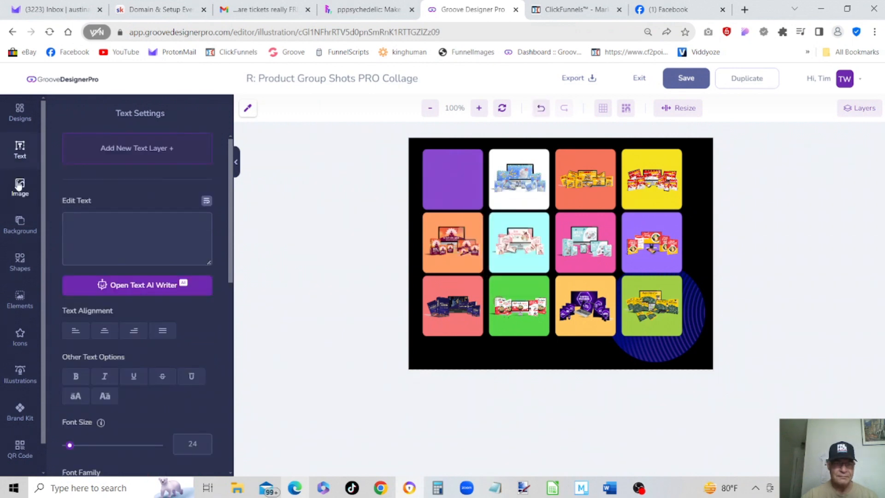
Insert the uploaded photo of the woman in red, shrink it, and fit it inside the empty purple tile
{"action": "left_click", "coordinate": [20, 186]}
{"action": "left_click", "coordinate": [84, 328]}
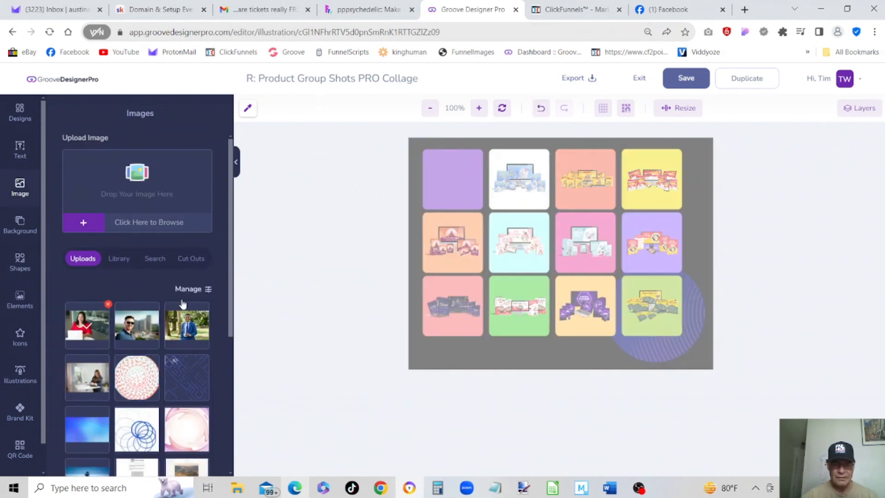
{"action": "left_click", "coordinate": [590, 209]}
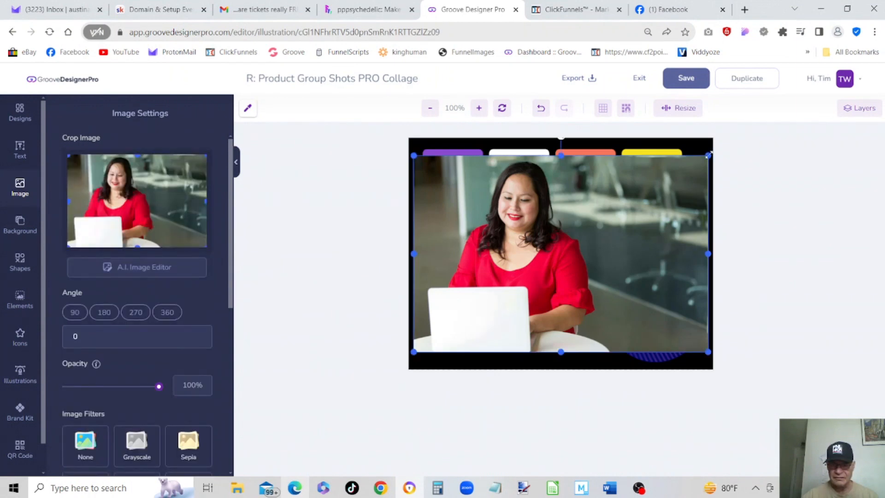
{"action": "left_click_drag", "start_coordinate": [711, 140], "coordinate": [481, 306]}
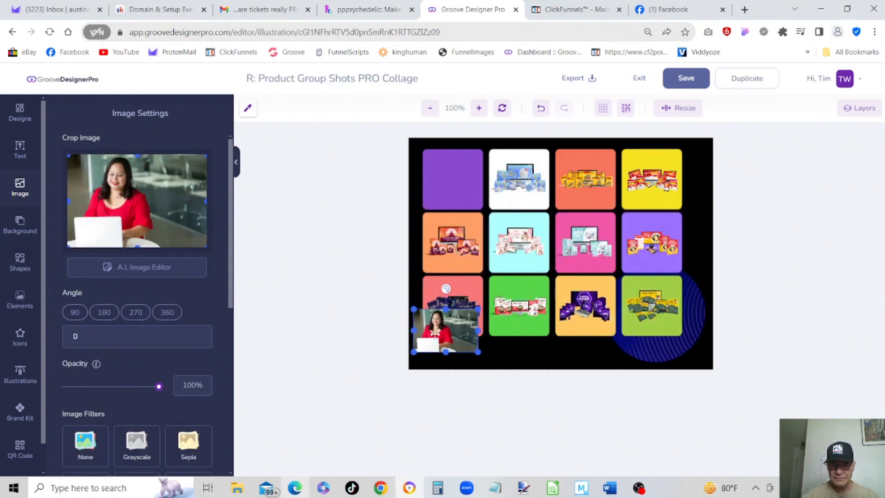
{"action": "left_click_drag", "start_coordinate": [436, 333], "coordinate": [465, 215]}
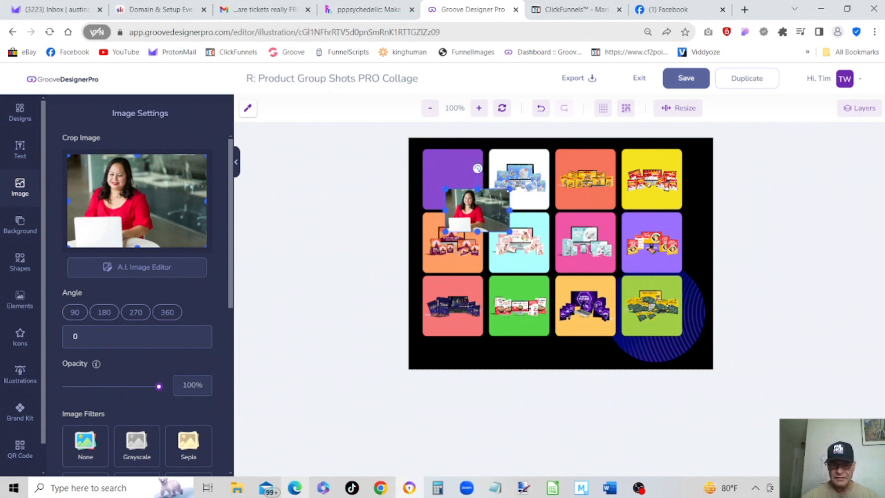
{"action": "left_click_drag", "start_coordinate": [510, 211], "coordinate": [468, 182]}
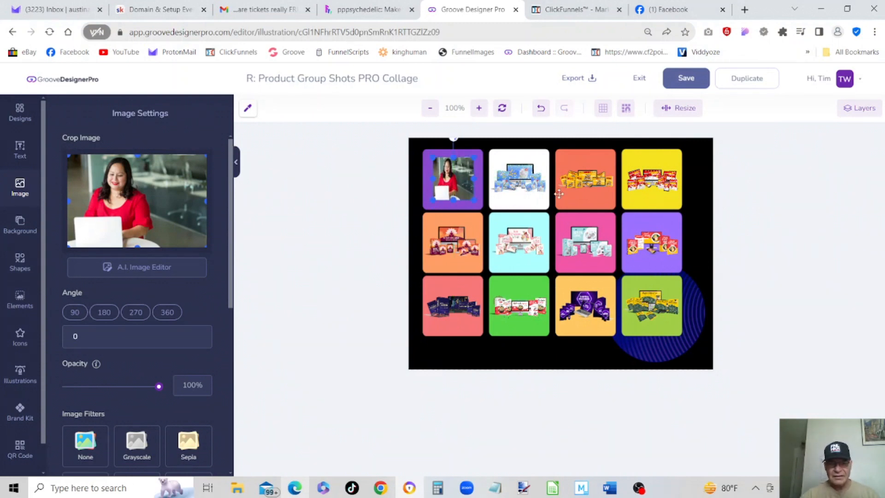
Delete the blue product picture from the white tile in the top row
{"action": "left_click", "coordinate": [521, 175]}
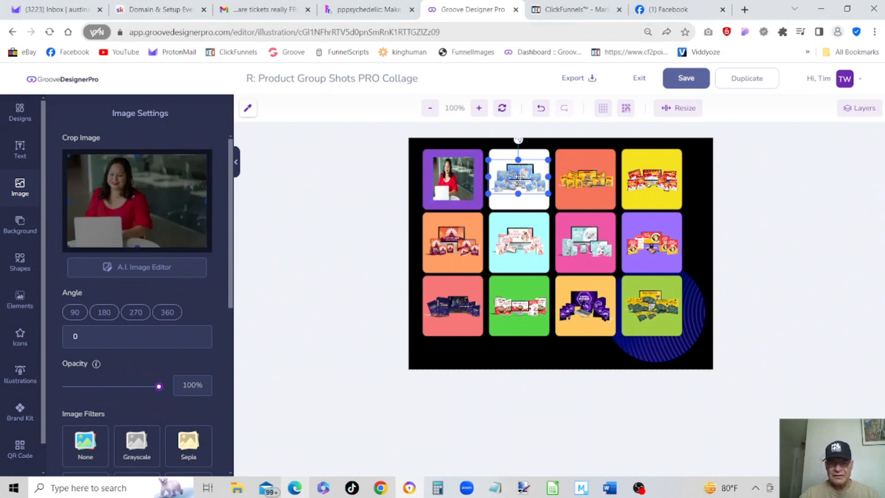
{"action": "right_click", "coordinate": [520, 176]}
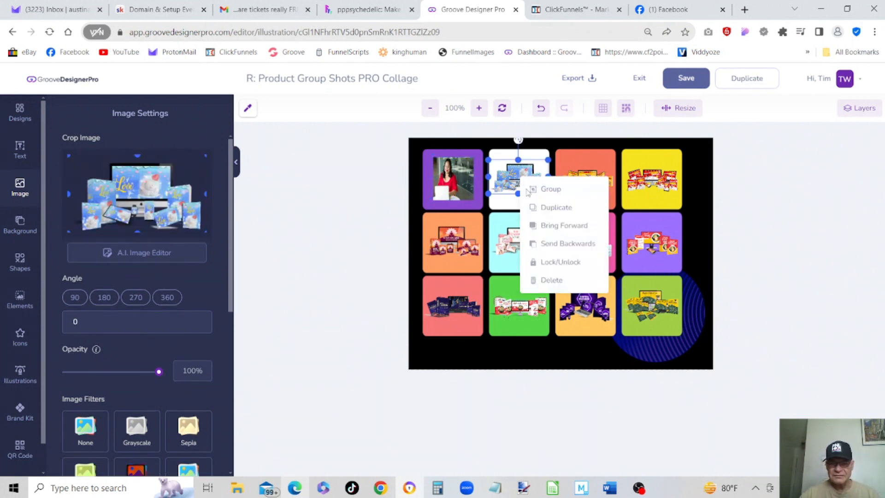
{"action": "left_click", "coordinate": [553, 280]}
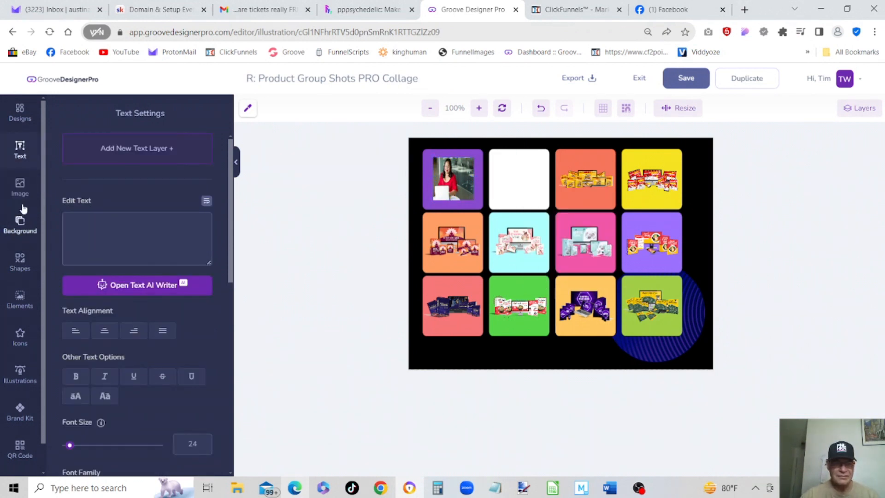
Insert the uploaded photo of the man in sunglasses and scale it down to fit inside the empty white tile
{"action": "left_click", "coordinate": [21, 187]}
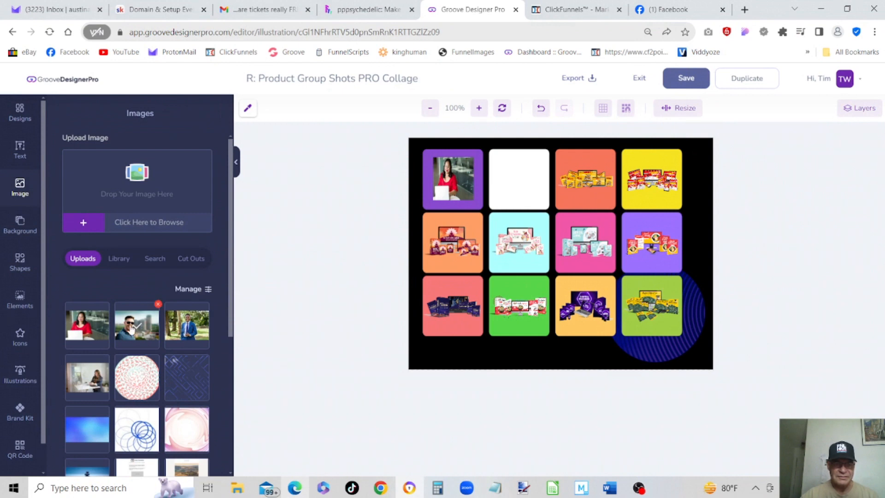
{"action": "left_click", "coordinate": [146, 310]}
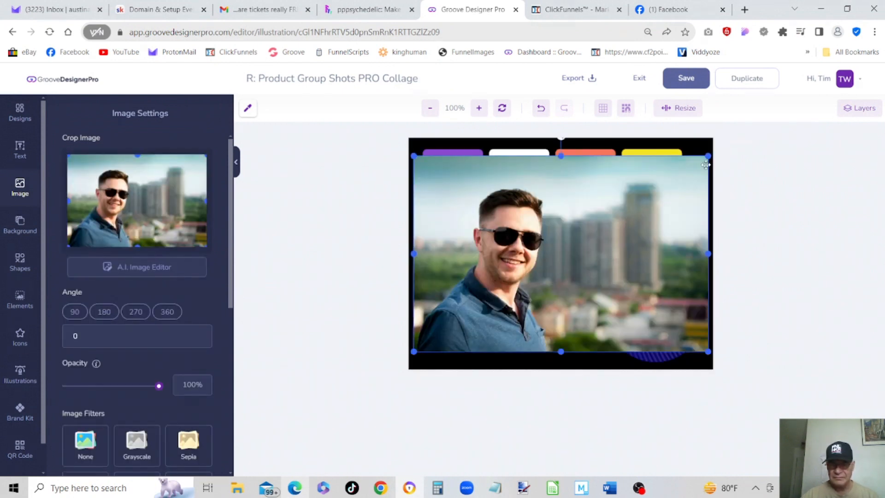
{"action": "left_click_drag", "start_coordinate": [708, 158], "coordinate": [489, 301]}
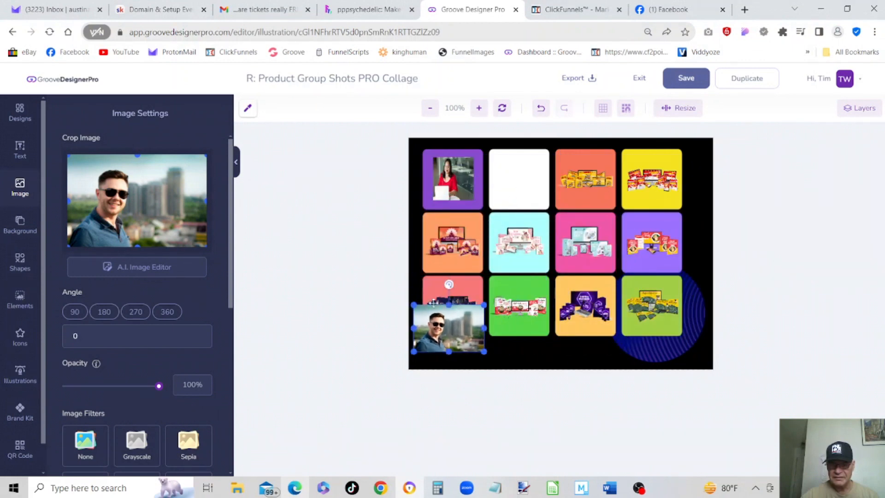
{"action": "left_click_drag", "start_coordinate": [431, 316], "coordinate": [519, 178]}
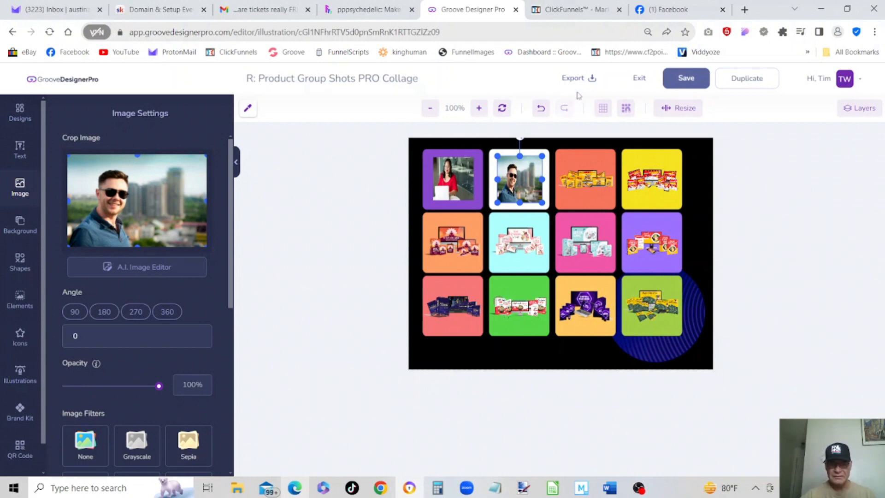
Leave the collage editor without saving the changes and return to the full template gallery
{"action": "left_click", "coordinate": [639, 79]}
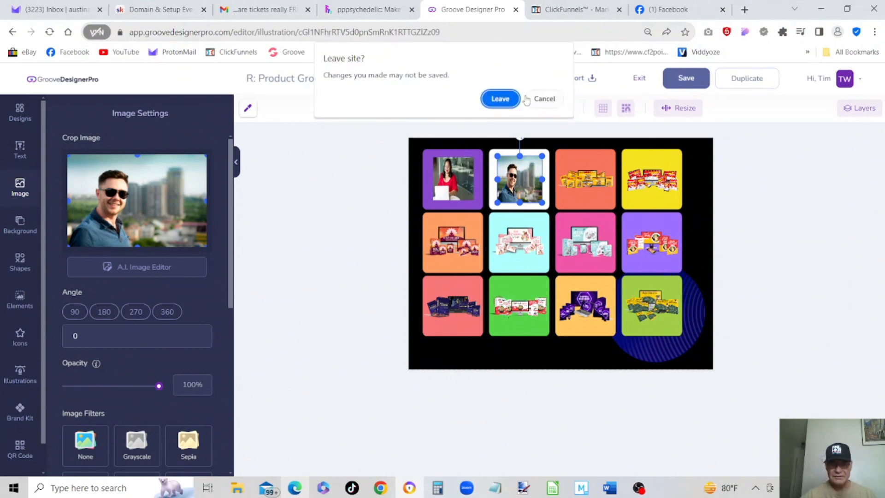
{"action": "left_click", "coordinate": [500, 99]}
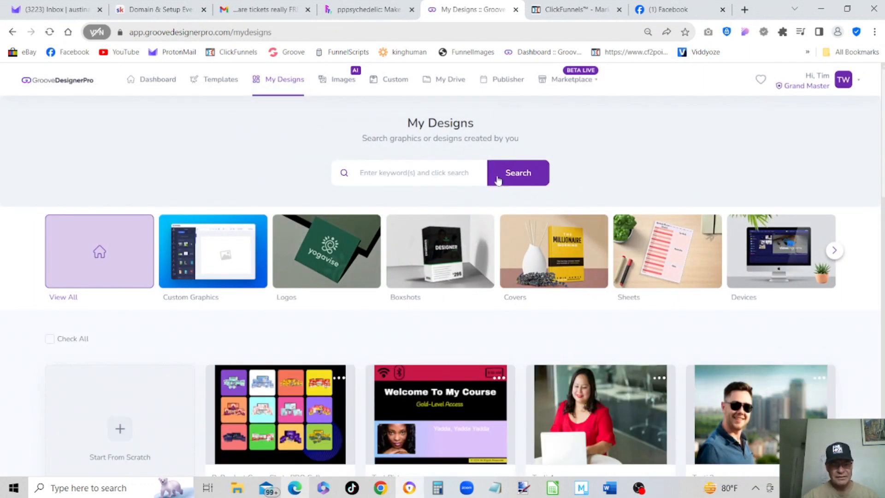
{"action": "left_click", "coordinate": [207, 83]}
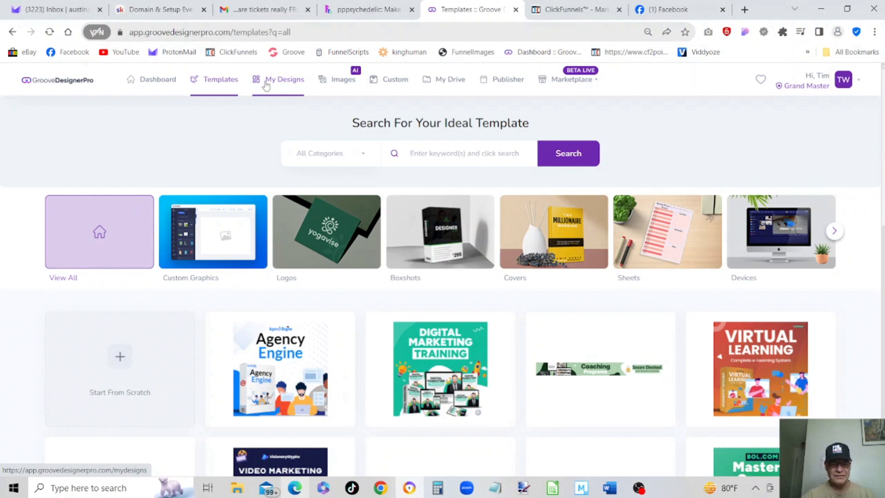
{"action": "left_click", "coordinate": [213, 82]}
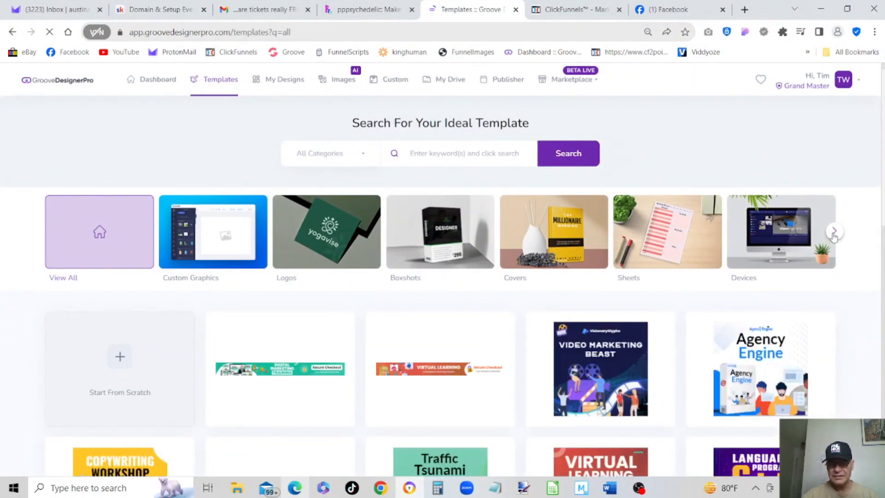
Start a new Illustrations design from scratch with a canvas of 800 × 600 pixels
{"action": "left_click", "coordinate": [116, 362]}
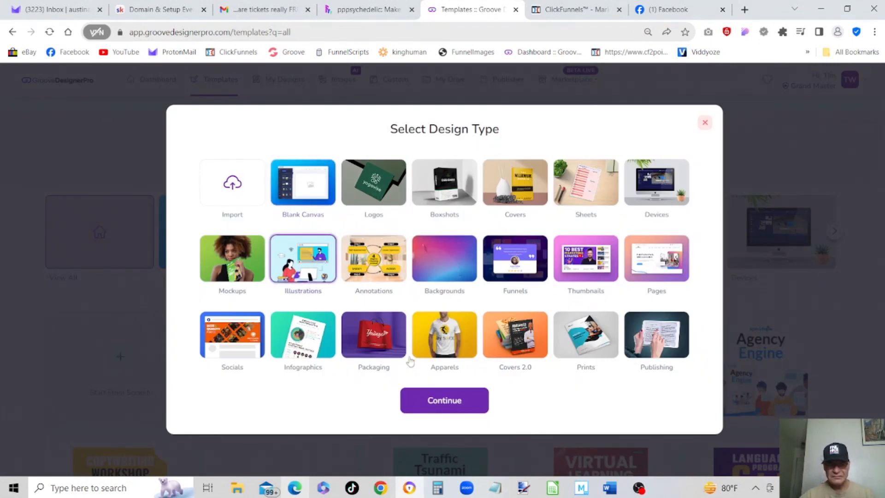
{"action": "left_click", "coordinate": [440, 403]}
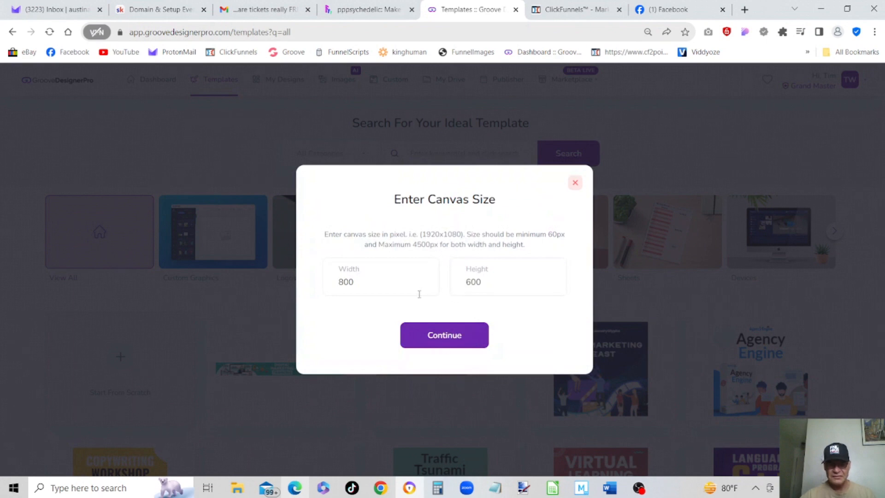
{"action": "left_click", "coordinate": [436, 344]}
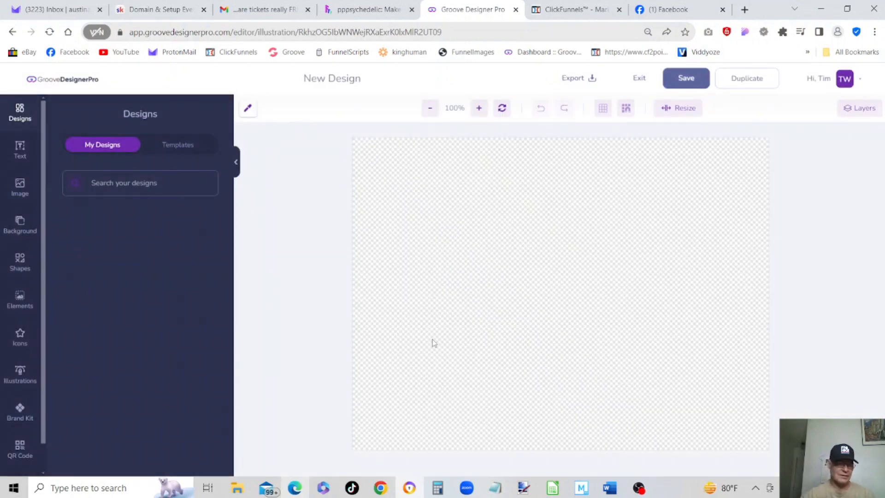
Fill the blank canvas background with the solid near-black color #030303
{"action": "left_click", "coordinate": [490, 265]}
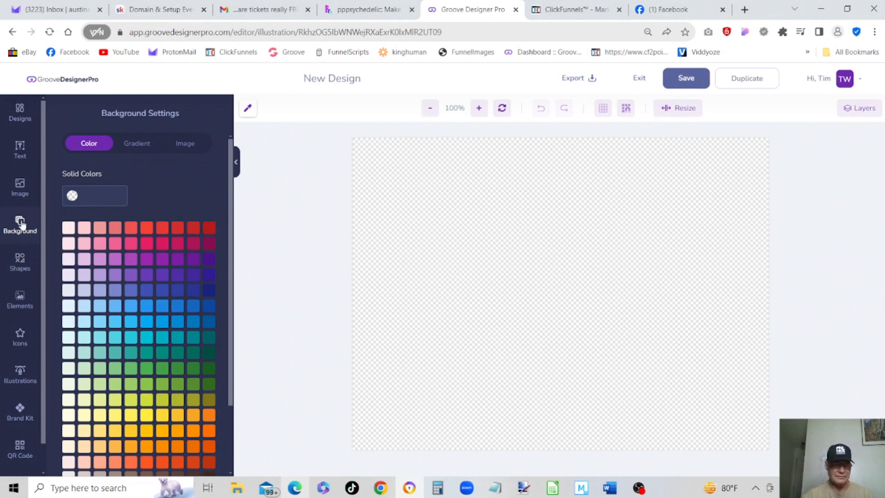
{"action": "left_click", "coordinate": [89, 199]}
{"action": "left_click", "coordinate": [72, 237]}
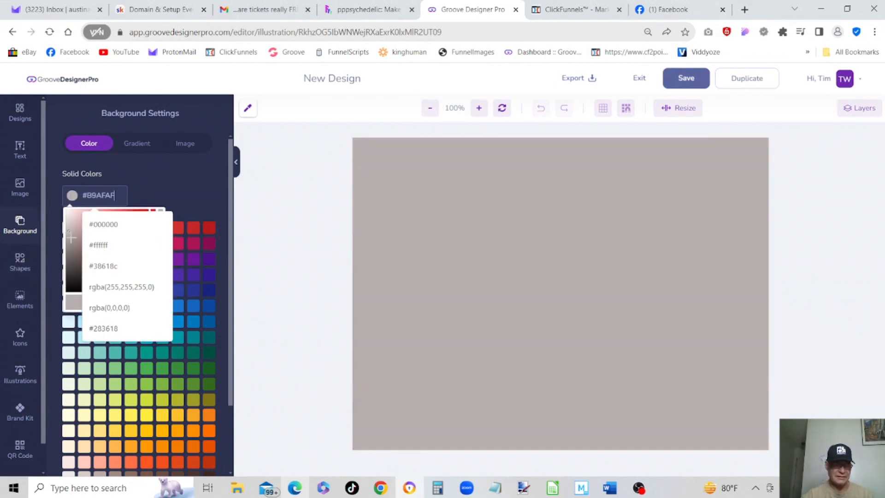
{"action": "left_click_drag", "start_coordinate": [72, 238], "coordinate": [60, 299]}
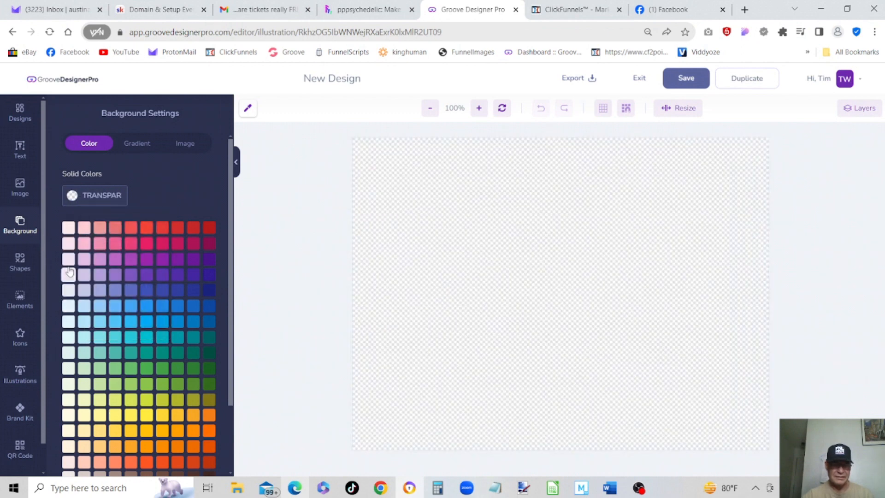
{"action": "left_click", "coordinate": [79, 196]}
{"action": "left_click_drag", "start_coordinate": [74, 225], "coordinate": [64, 292]}
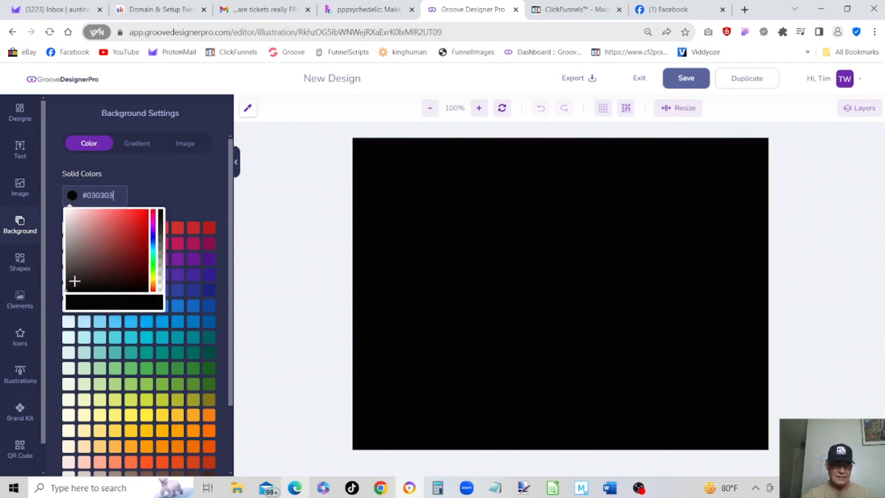
{"action": "left_click", "coordinate": [281, 192]}
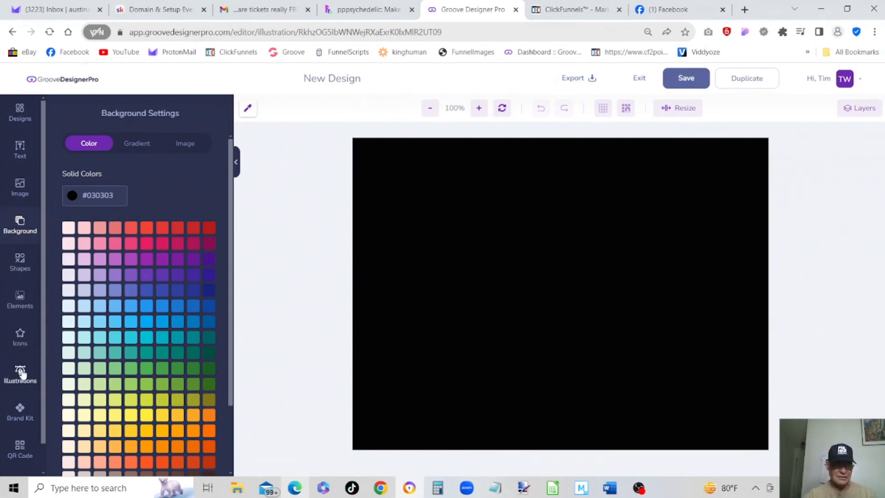
Add the Education & Training illustration of three people around a presentation board to the canvas
{"action": "left_click", "coordinate": [20, 373]}
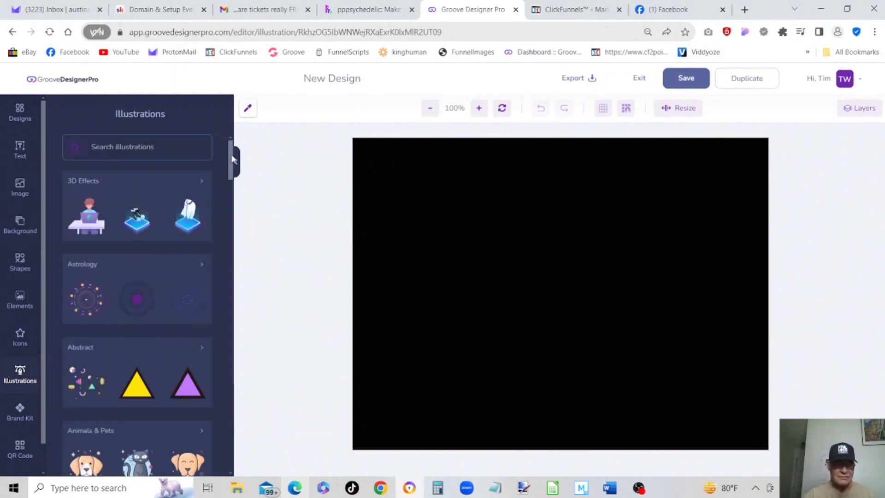
{"action": "left_click_drag", "start_coordinate": [232, 159], "coordinate": [222, 284]}
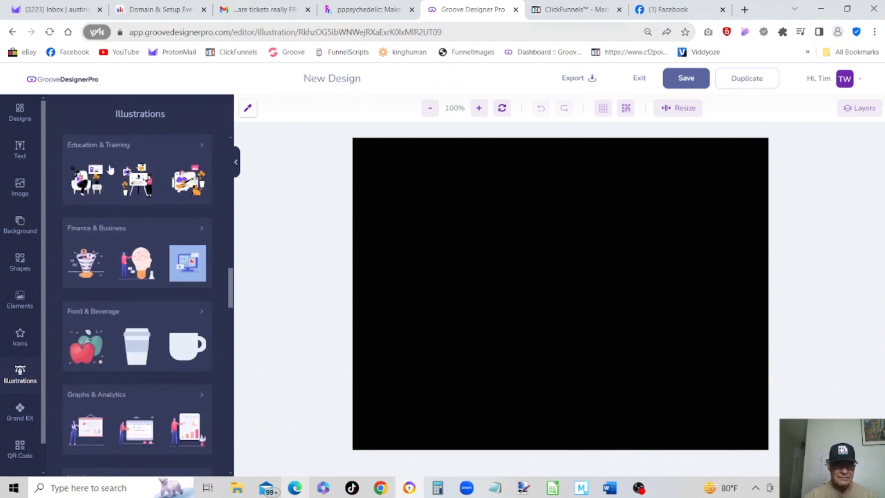
{"action": "left_click", "coordinate": [106, 146]}
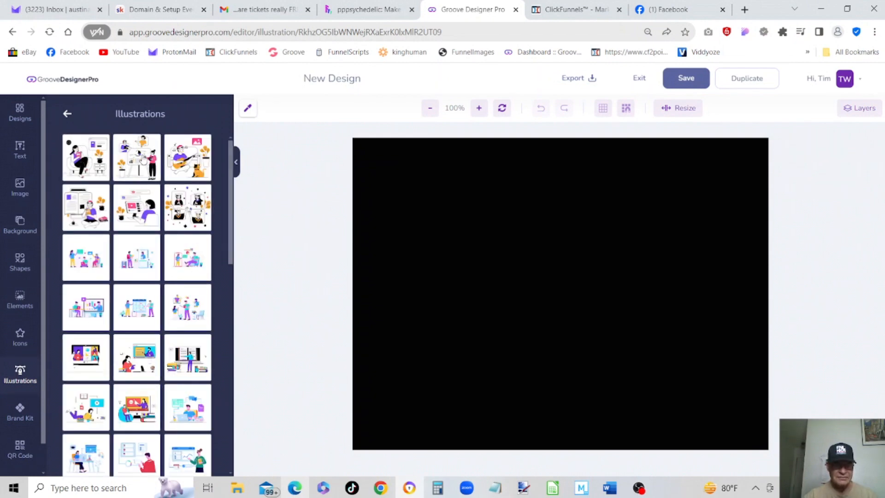
{"action": "left_click", "coordinate": [140, 157]}
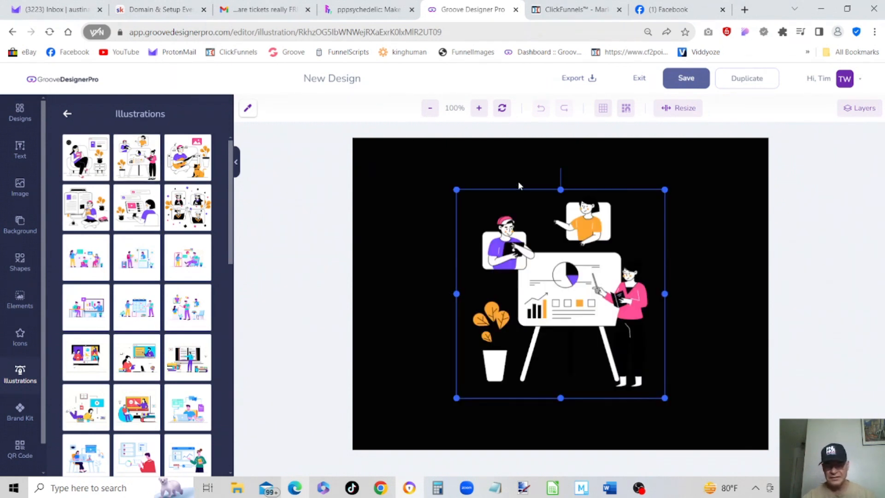
Move the presentation illustration toward the canvas's upper left and look through its editable colors
{"action": "left_click_drag", "start_coordinate": [548, 233], "coordinate": [486, 211]}
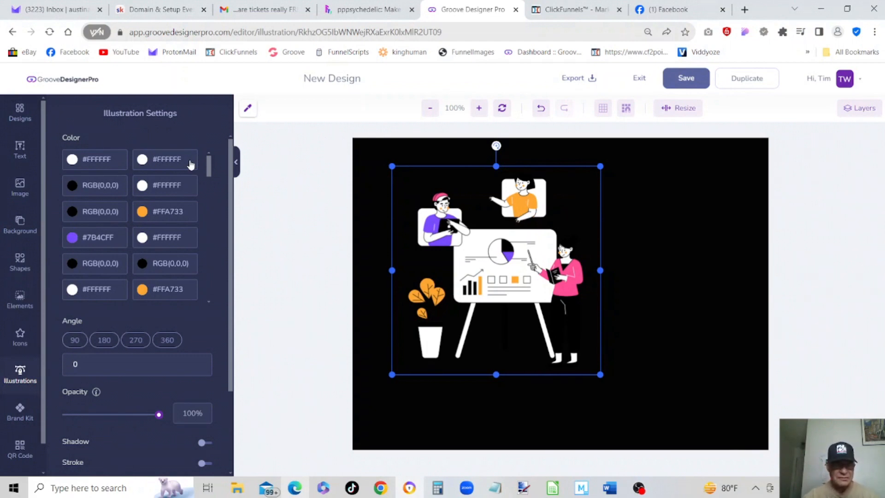
{"action": "left_click_drag", "start_coordinate": [210, 160], "coordinate": [217, 281]}
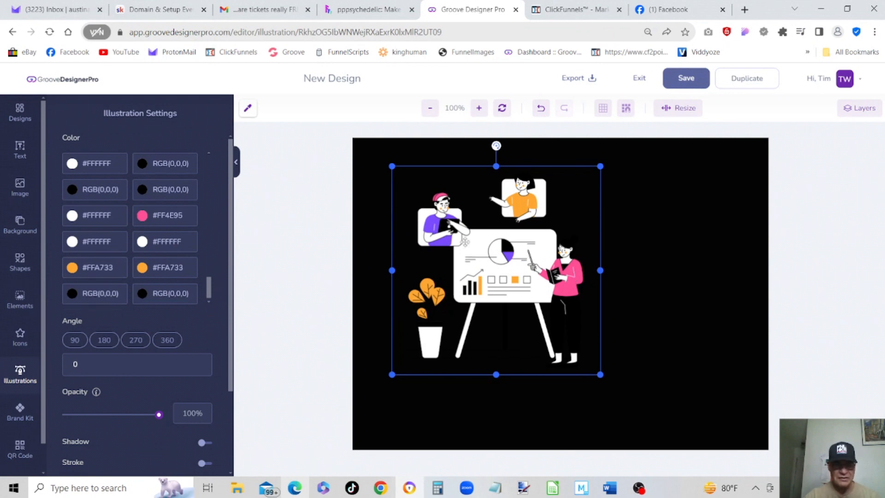
Recolor the standing woman's outer pink sleeve in the presentation illustration to blue #4E62FF
{"action": "left_click", "coordinate": [188, 215]}
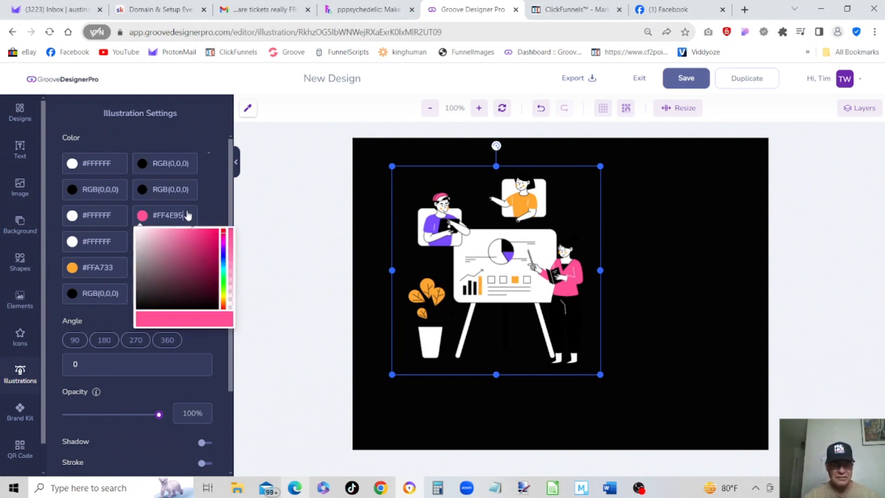
{"action": "left_click", "coordinate": [224, 259]}
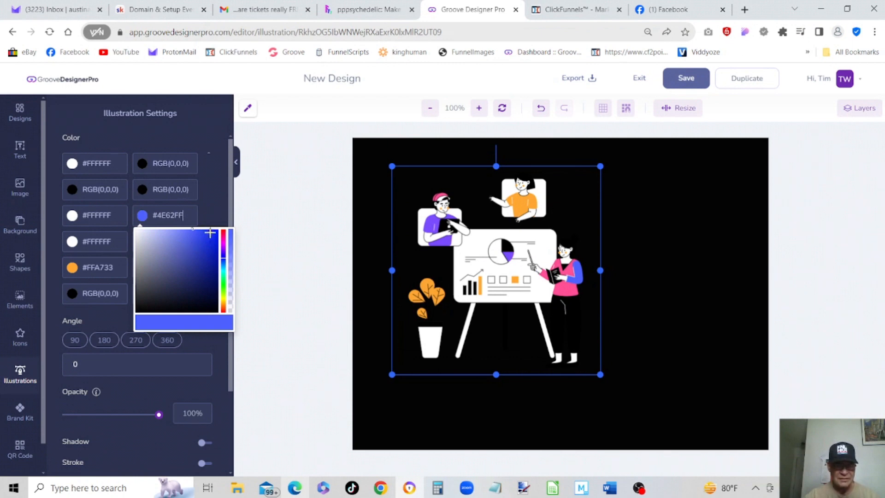
{"action": "left_click", "coordinate": [272, 123]}
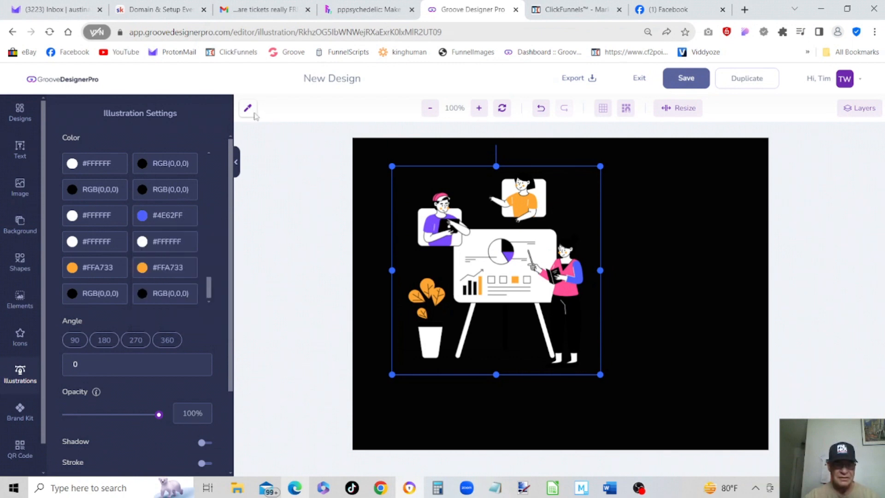
Sample the sleeve's blue with the eyedropper and set the pink body of the standing woman's top to #4E62FF
{"action": "left_click", "coordinate": [248, 108]}
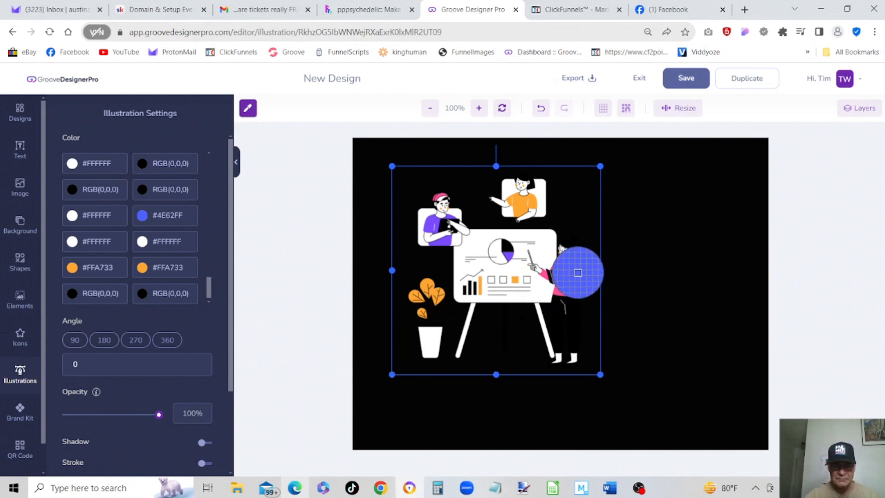
{"action": "left_click", "coordinate": [578, 273]}
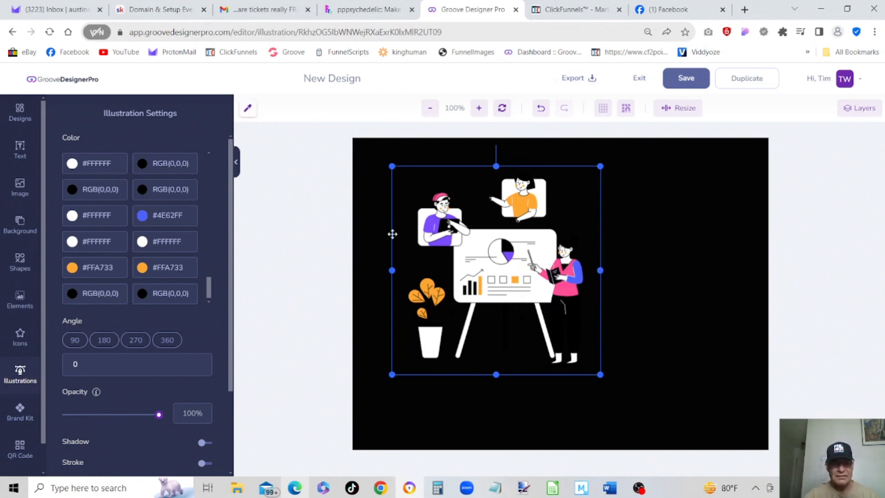
{"action": "left_click_drag", "start_coordinate": [213, 282], "coordinate": [213, 269]}
{"action": "left_click", "coordinate": [188, 240]}
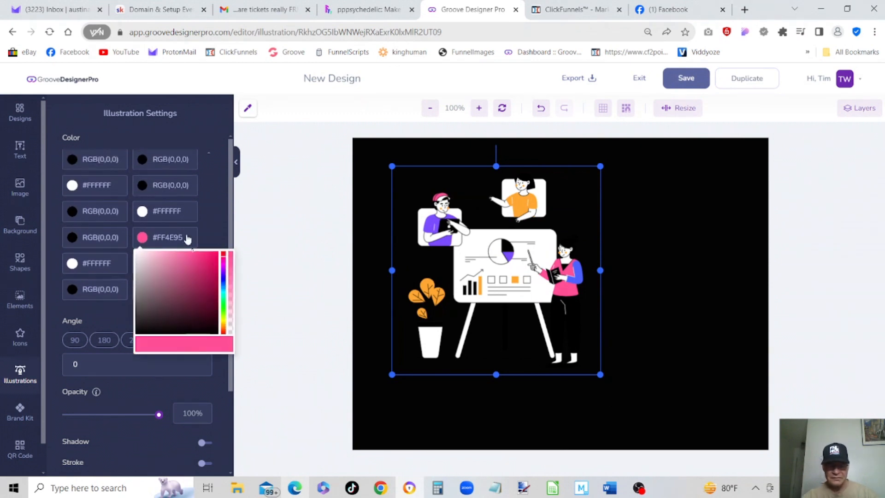
{"action": "key", "text": "BackSpace"}
{"action": "key", "text": "BackSpace"}
{"action": "key", "text": "BackSpace"}
{"action": "key", "text": "BackSpace"}
{"action": "key", "text": "BackSpace"}
{"action": "key", "text": "BackSpace"}
{"action": "key", "text": "BackSpace"}
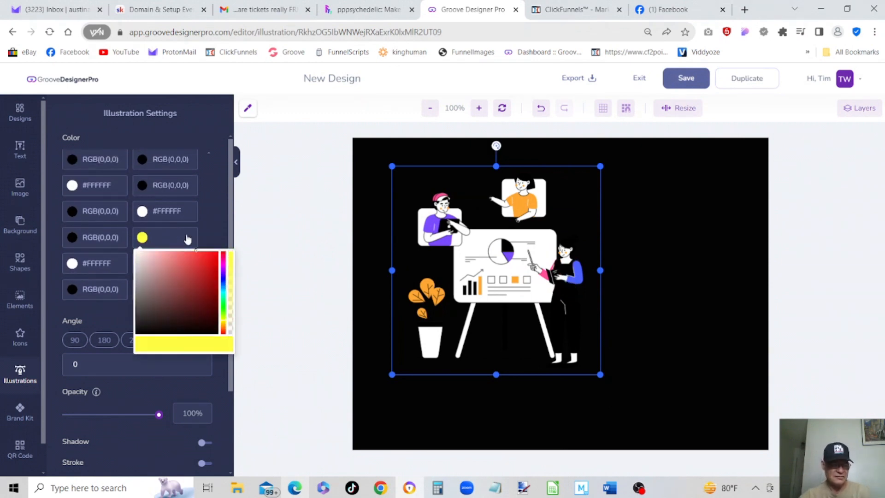
{"action": "type", "text": "#4E62FF"}
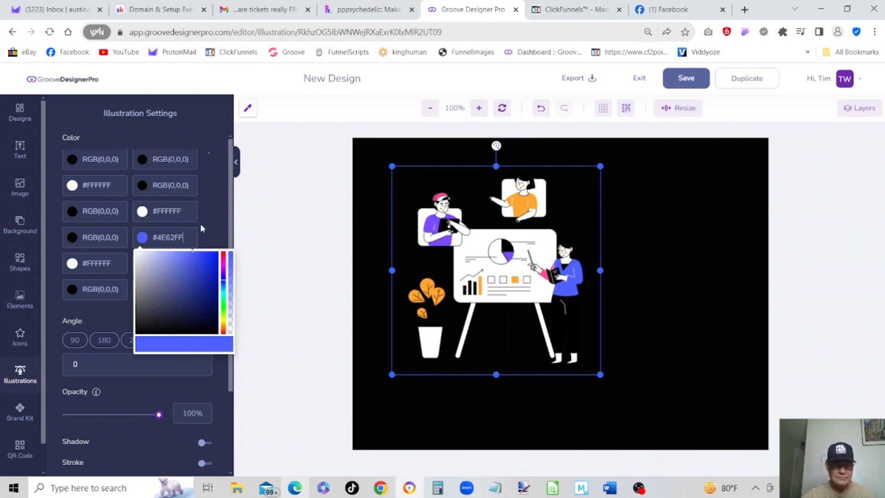
{"action": "left_click", "coordinate": [213, 212]}
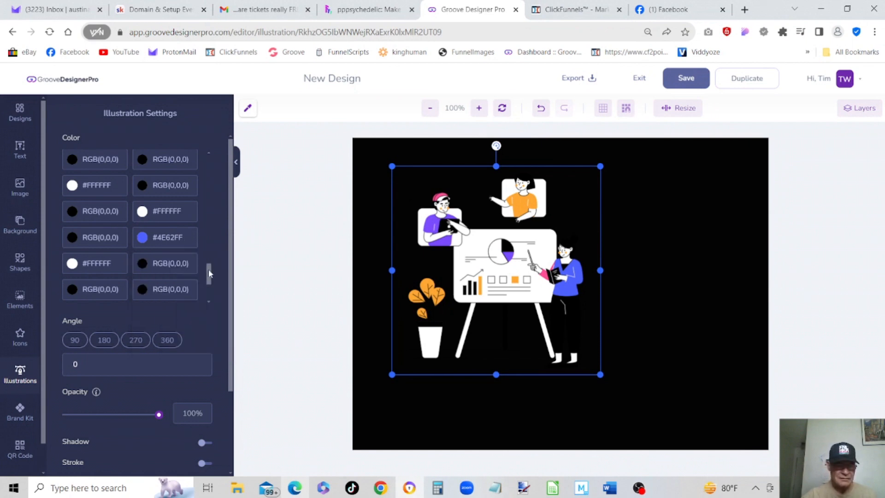
Set the remaining pink area on the standing woman's pointing arm to #4E62FF and look through the other colors
{"action": "left_click_drag", "start_coordinate": [209, 270], "coordinate": [208, 250]}
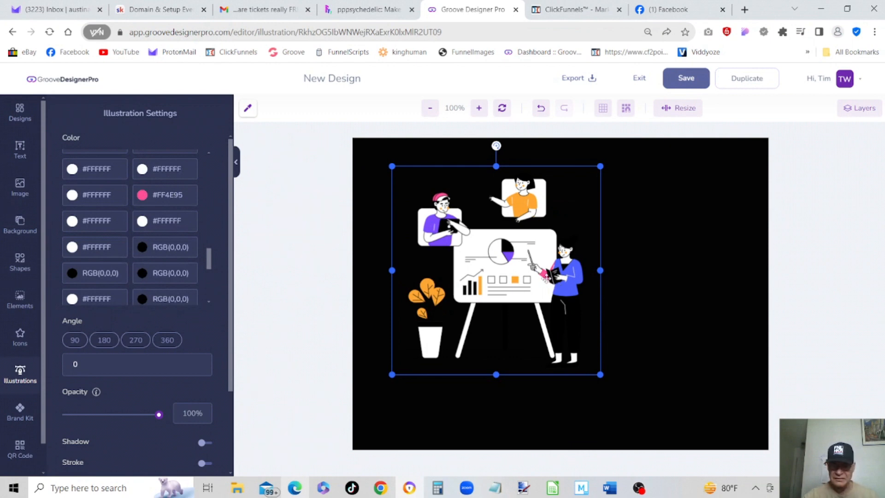
{"action": "left_click", "coordinate": [187, 198]}
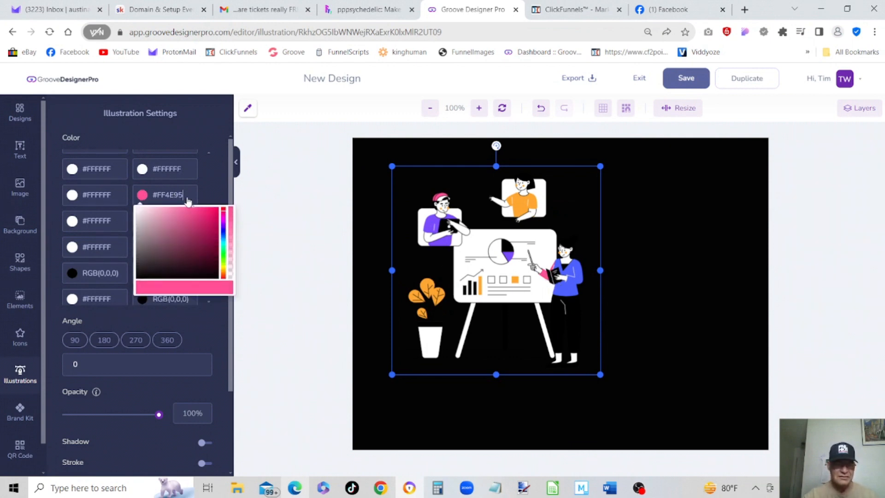
{"action": "key", "text": "BackSpace"}
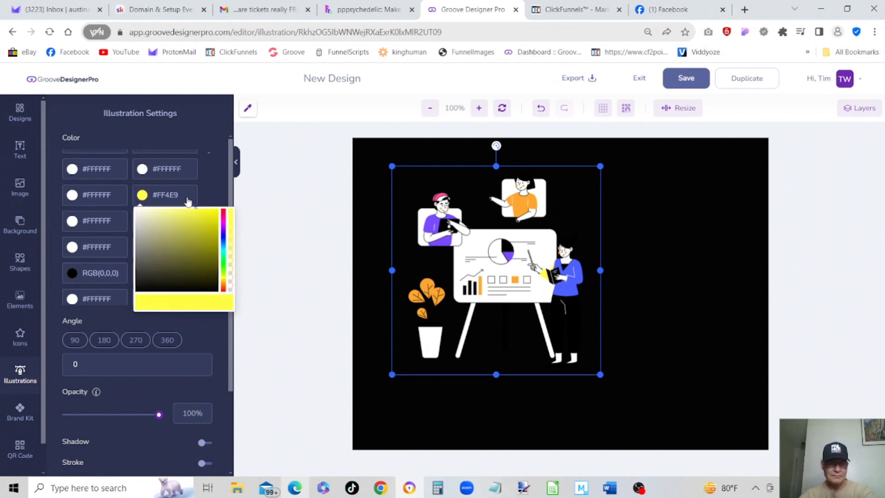
{"action": "key", "text": "BackSpace"}
{"action": "key", "text": "BackSpace"}
{"action": "key", "text": "BackSpace"}
{"action": "key", "text": "BackSpace"}
{"action": "key", "text": "BackSpace"}
{"action": "key", "text": "BackSpace"}
{"action": "type", "text": "#4E62FF"}
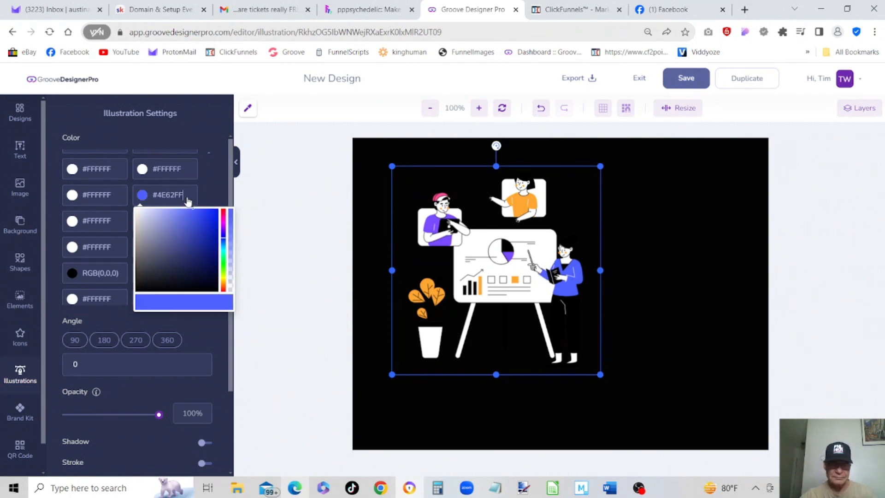
{"action": "scroll", "coordinate": [210, 176], "scroll_direction": "up", "scroll_amount": 2}
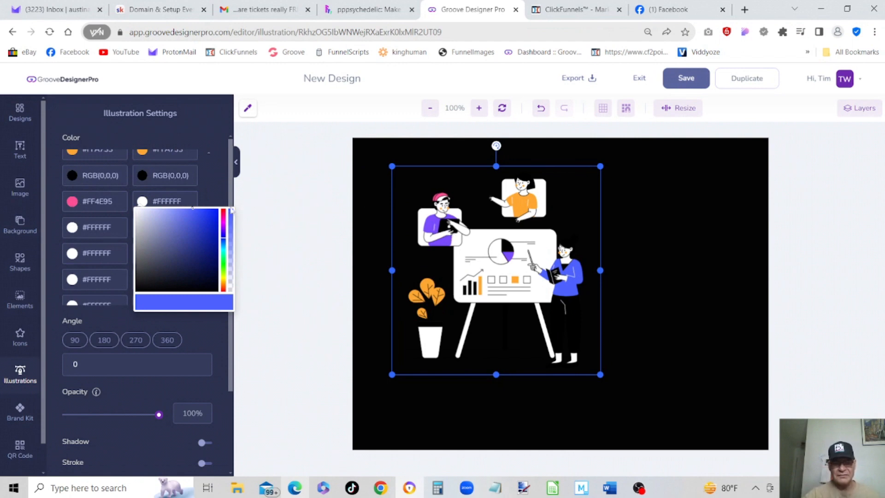
{"action": "scroll", "coordinate": [212, 175], "scroll_direction": "up", "scroll_amount": 1}
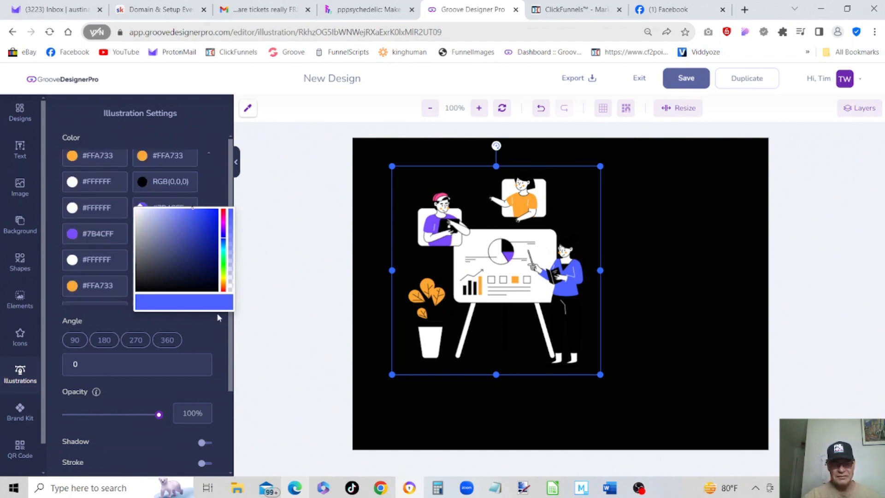
Delete the presentation board illustration from the canvas
{"action": "left_click", "coordinate": [589, 277]}
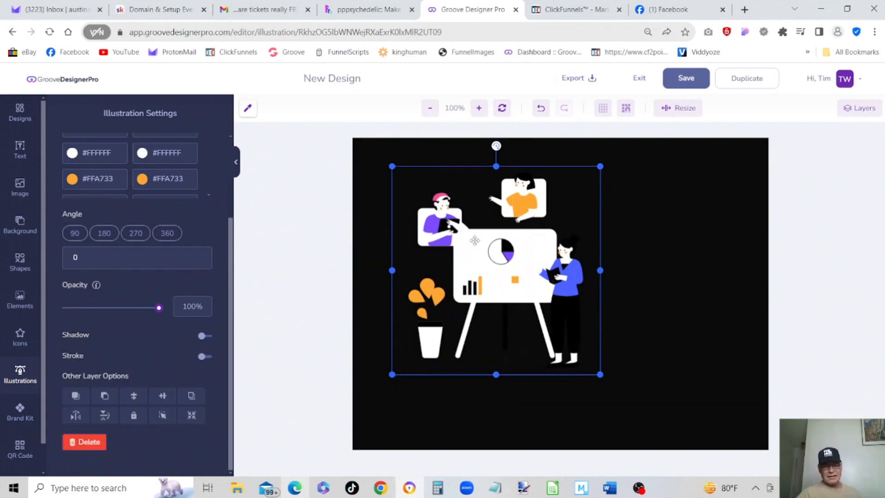
{"action": "right_click", "coordinate": [475, 240]}
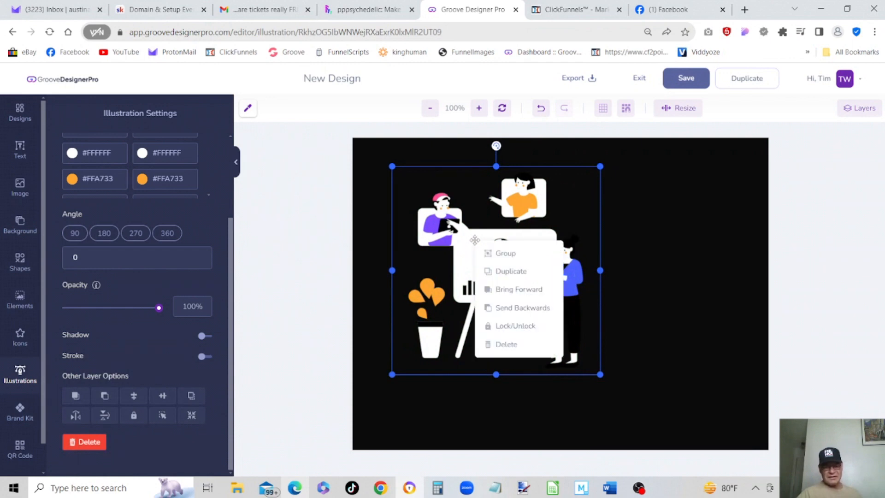
{"action": "left_click", "coordinate": [506, 345]}
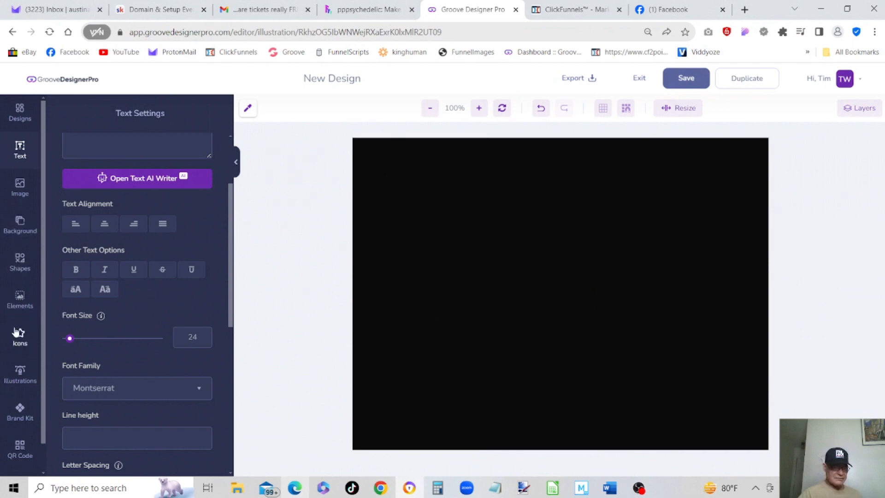
Add the takeaway cup illustration from the Food & Beverage category to the canvas
{"action": "left_click", "coordinate": [18, 376]}
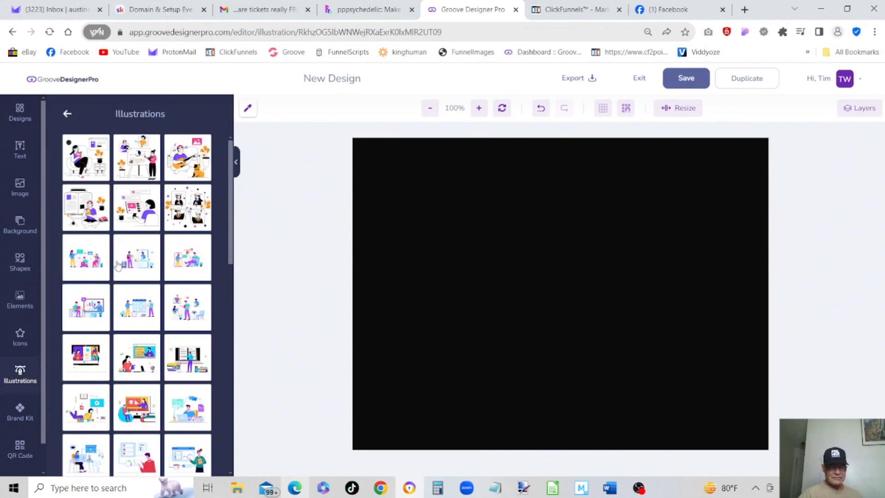
{"action": "left_click", "coordinate": [66, 115]}
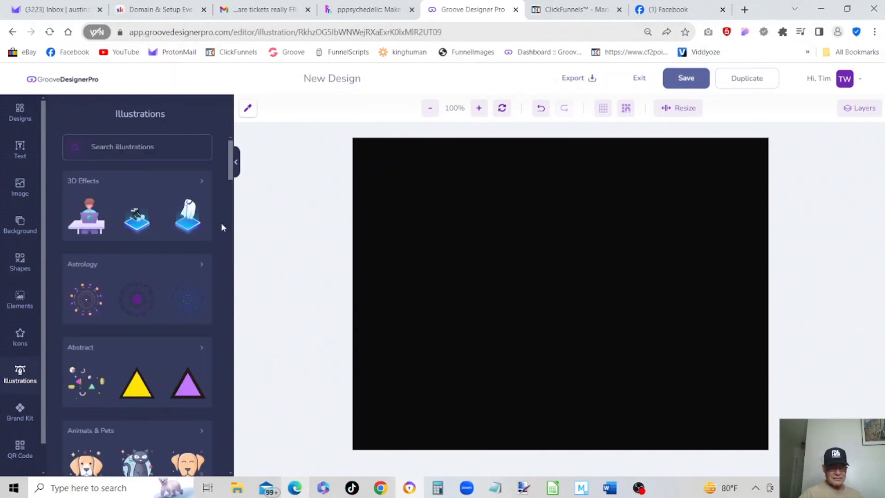
{"action": "left_click_drag", "start_coordinate": [230, 166], "coordinate": [236, 312]}
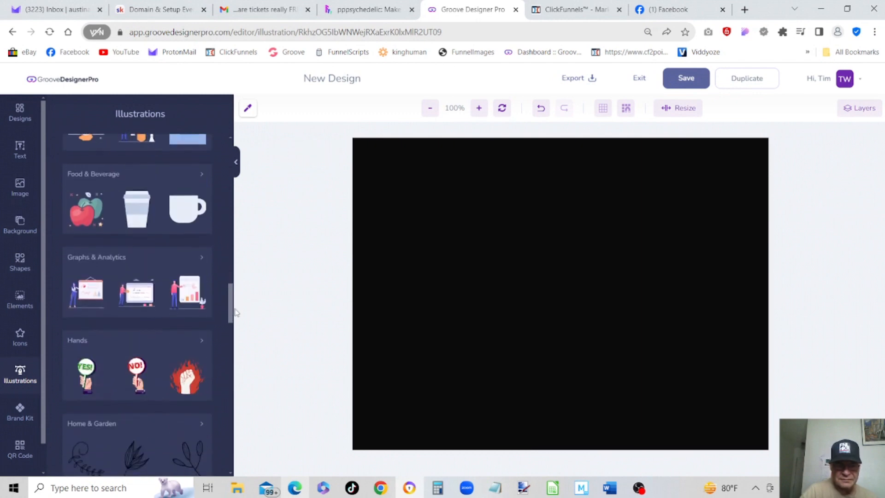
{"action": "left_click", "coordinate": [114, 172]}
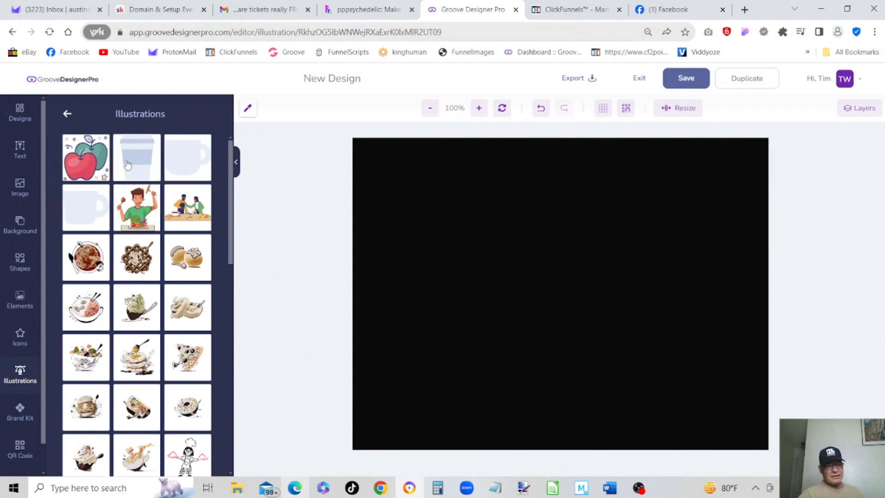
{"action": "left_click", "coordinate": [128, 165]}
Shrink the takeaway cup to about a third of its size and place it in the canvas's upper-left corner
{"action": "left_click", "coordinate": [612, 232]}
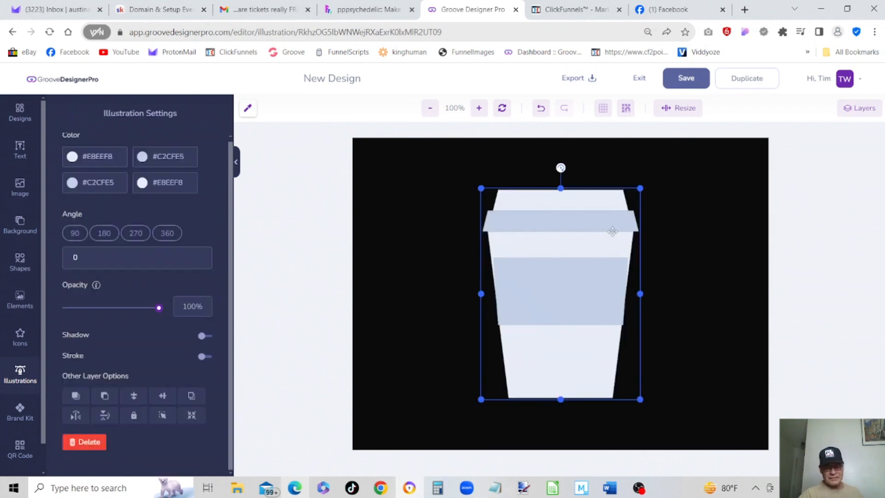
{"action": "left_click_drag", "start_coordinate": [639, 189], "coordinate": [397, 175]}
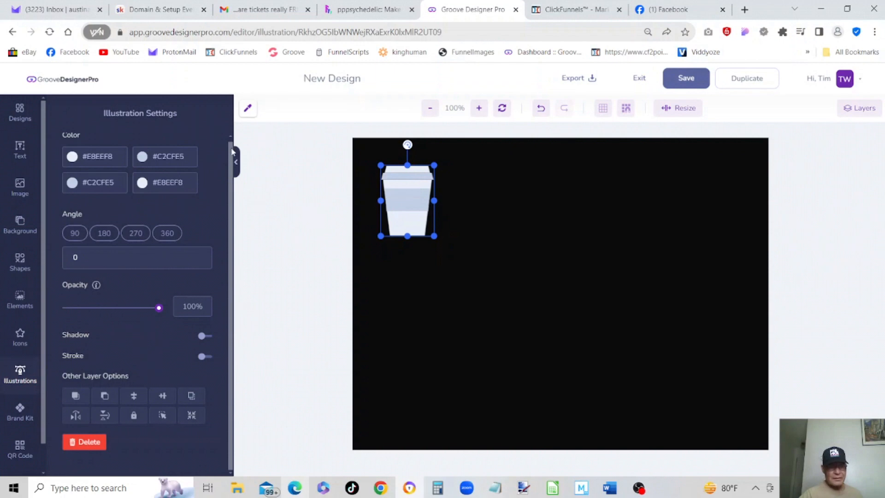
{"action": "scroll", "coordinate": [232, 157], "scroll_direction": "up", "scroll_amount": 1}
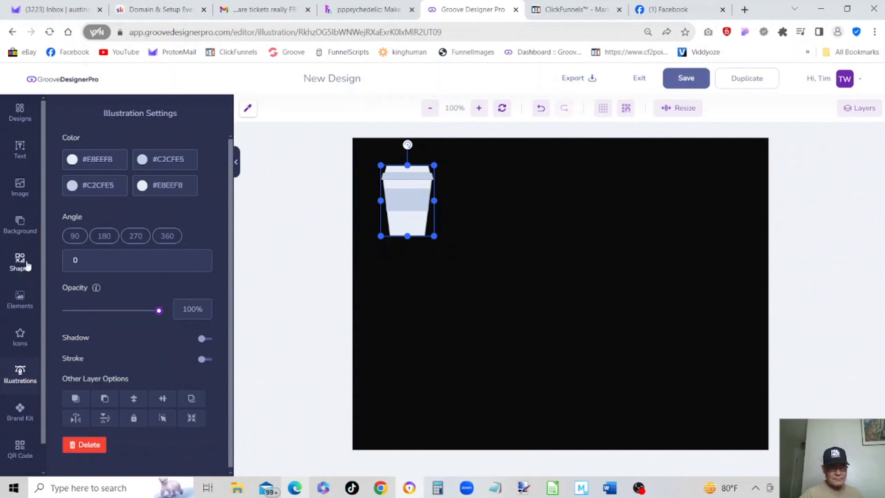
Add the Food & Beverage illustration of a fried egg with two whole eggs to the canvas
{"action": "left_click", "coordinate": [20, 377]}
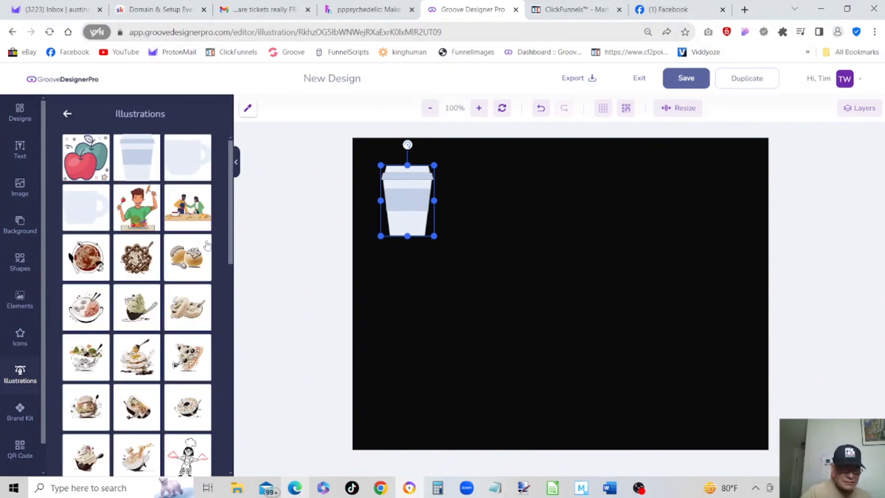
{"action": "left_click_drag", "start_coordinate": [231, 233], "coordinate": [229, 297]}
{"action": "scroll", "coordinate": [225, 285], "scroll_direction": "down", "scroll_amount": 10}
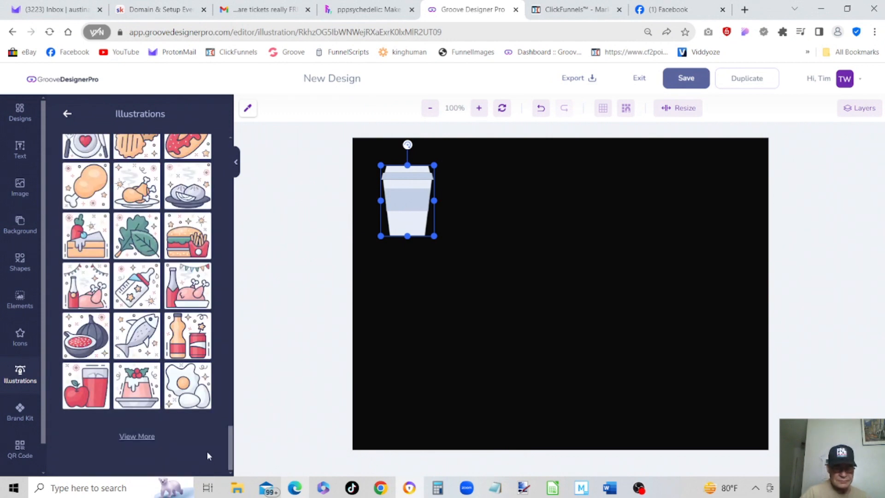
{"action": "left_click", "coordinate": [182, 388]}
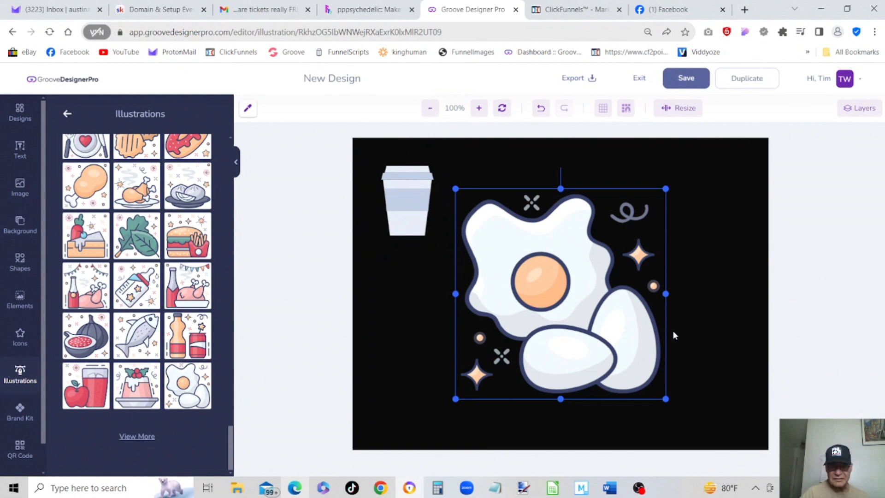
Shrink the egg illustration to just under half its size and move it to the canvas's upper-right corner
{"action": "left_click", "coordinate": [452, 399]}
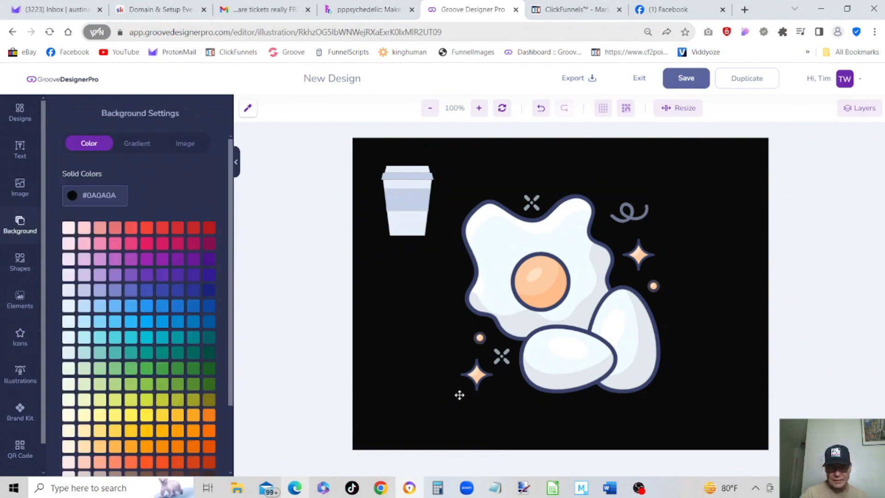
{"action": "left_click", "coordinate": [461, 395]}
{"action": "left_click_drag", "start_coordinate": [455, 399], "coordinate": [571, 283]}
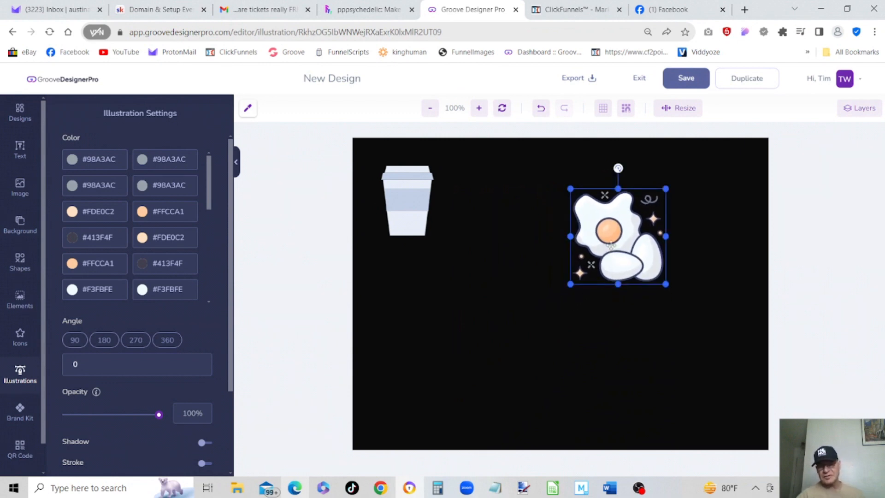
{"action": "left_click_drag", "start_coordinate": [609, 251], "coordinate": [689, 218]}
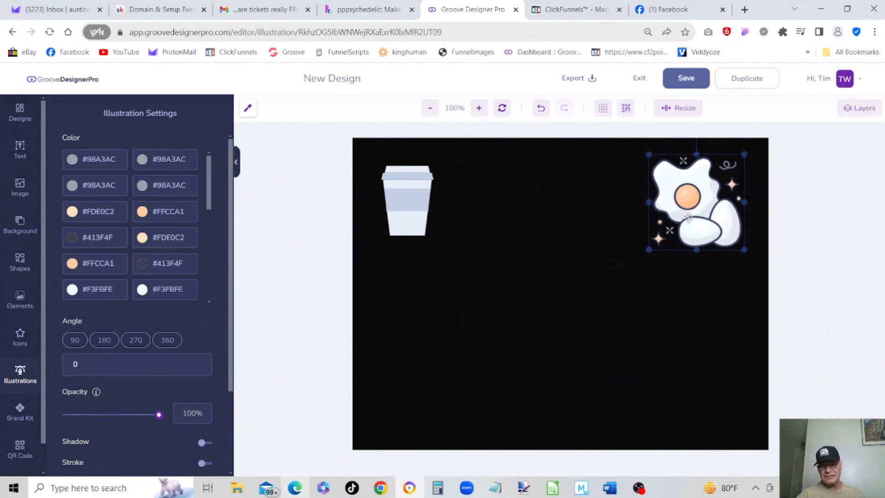
Compare the editable colors of the takeaway cup and the egg illustration
{"action": "left_click", "coordinate": [405, 204]}
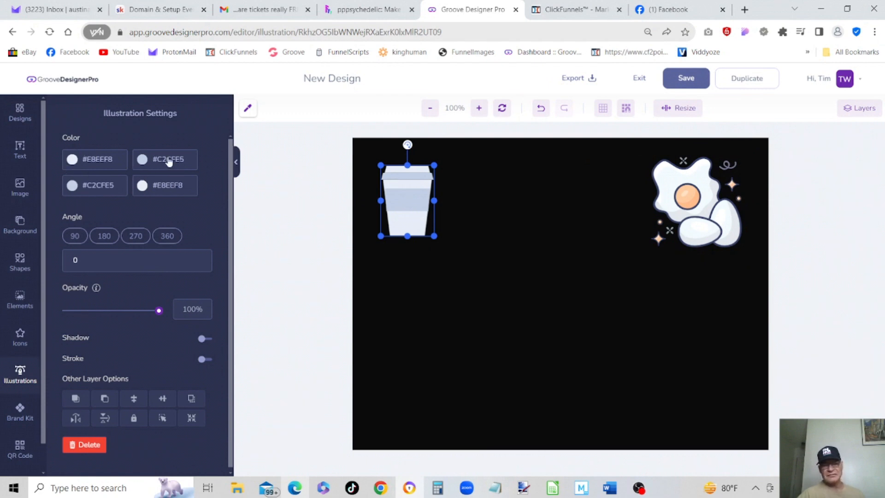
{"action": "left_click", "coordinate": [685, 196]}
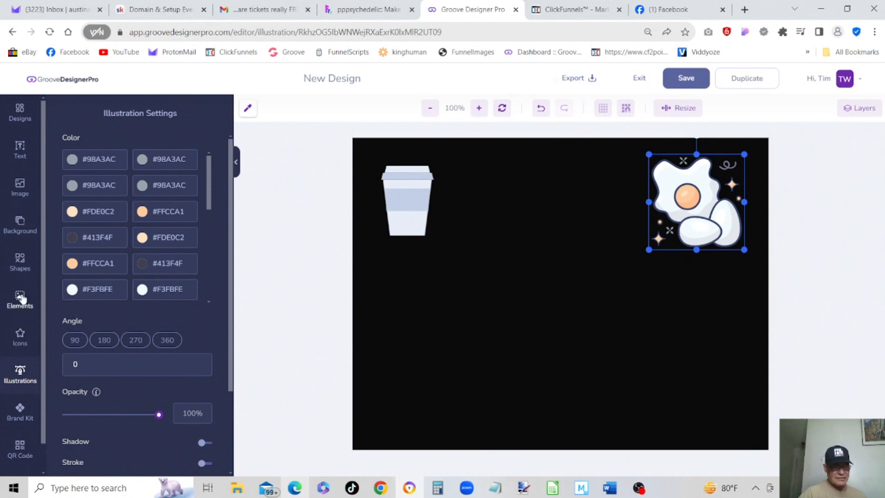
Add the decorative letter E from the Letters elements and place it on the canvas between the cup and the center
{"action": "left_click", "coordinate": [21, 299]}
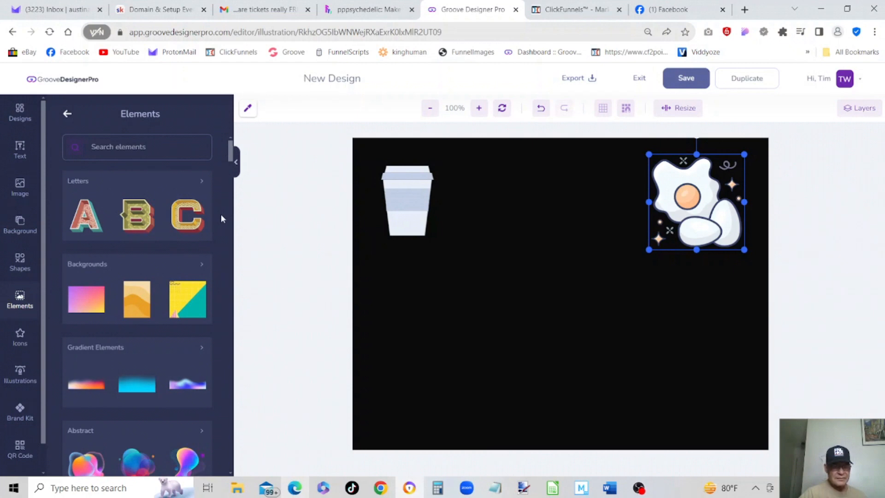
{"action": "left_click", "coordinate": [110, 182]}
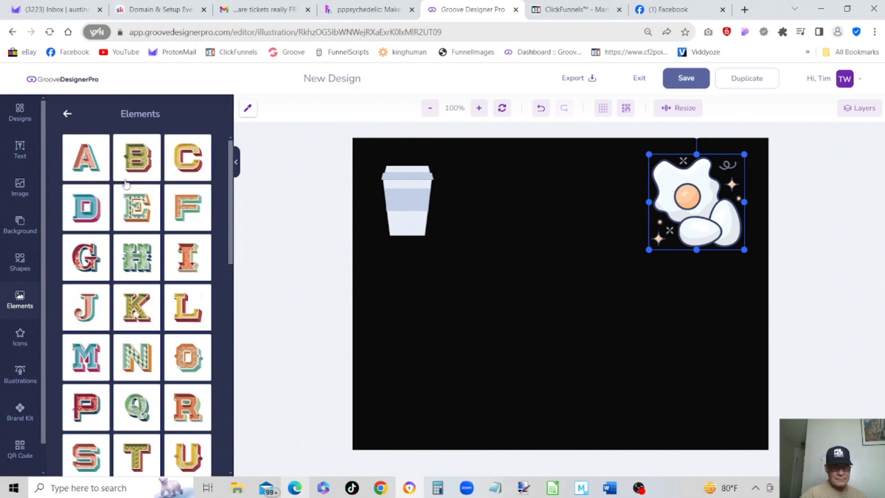
{"action": "left_click", "coordinate": [144, 220]}
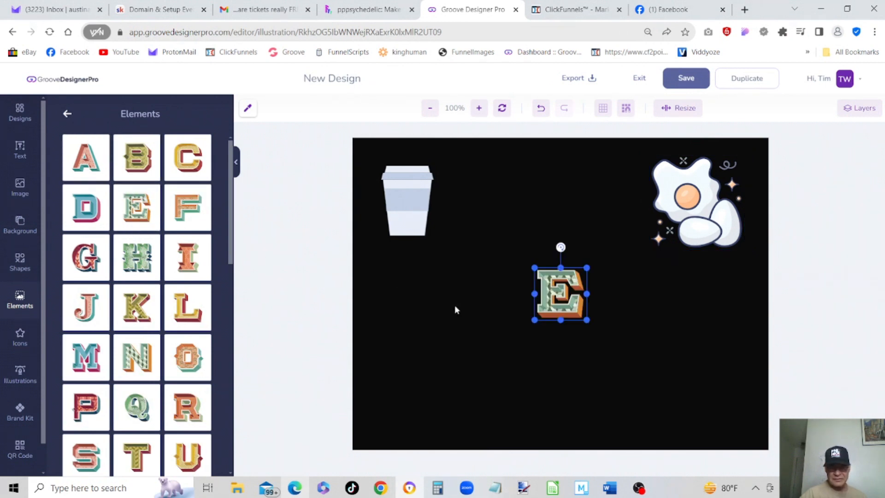
{"action": "left_click_drag", "start_coordinate": [553, 291], "coordinate": [456, 284]}
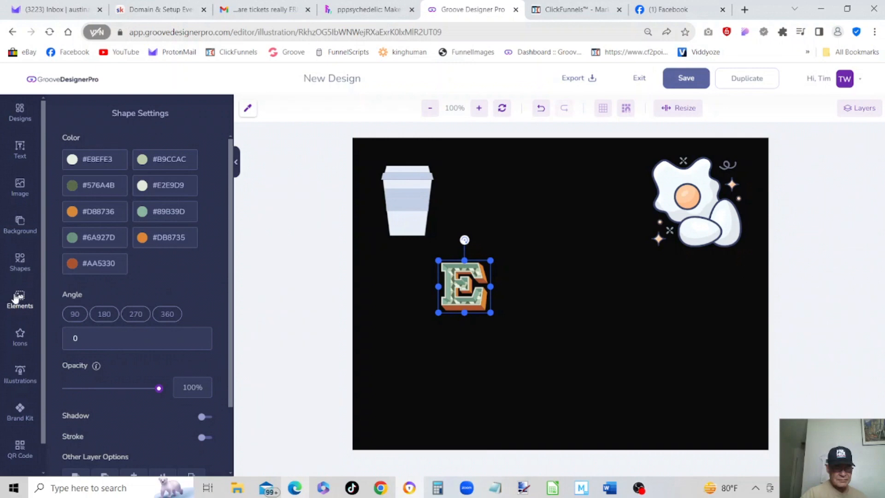
Add the decorative letter A and place it at the canvas center, level with the E
{"action": "left_click", "coordinate": [19, 297]}
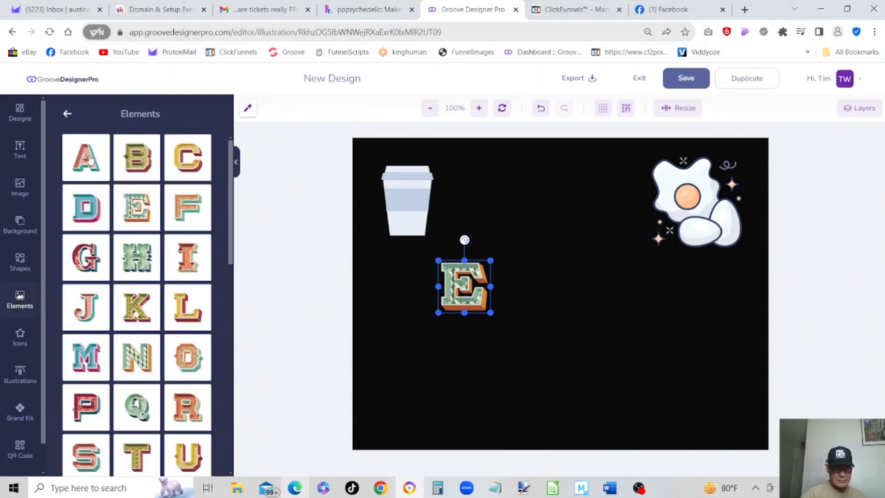
{"action": "left_click", "coordinate": [91, 159]}
{"action": "left_click", "coordinate": [545, 287]}
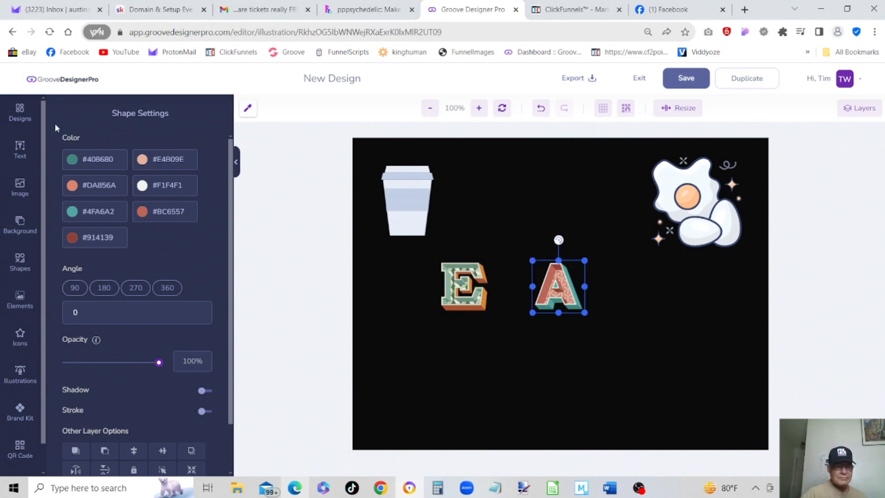
Add the decorative letter T and place it beside the A so the row spells EAT
{"action": "left_click", "coordinate": [20, 299]}
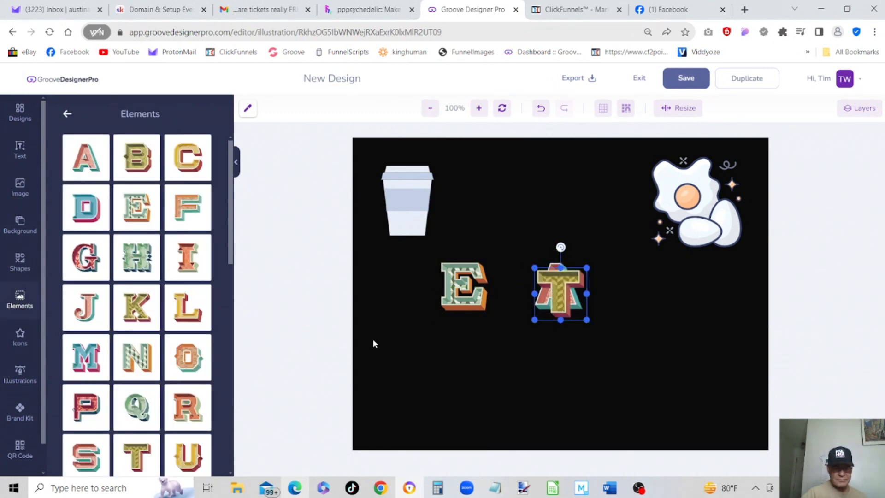
{"action": "left_click_drag", "start_coordinate": [554, 288], "coordinate": [638, 280]}
{"action": "left_click", "coordinate": [590, 348]}
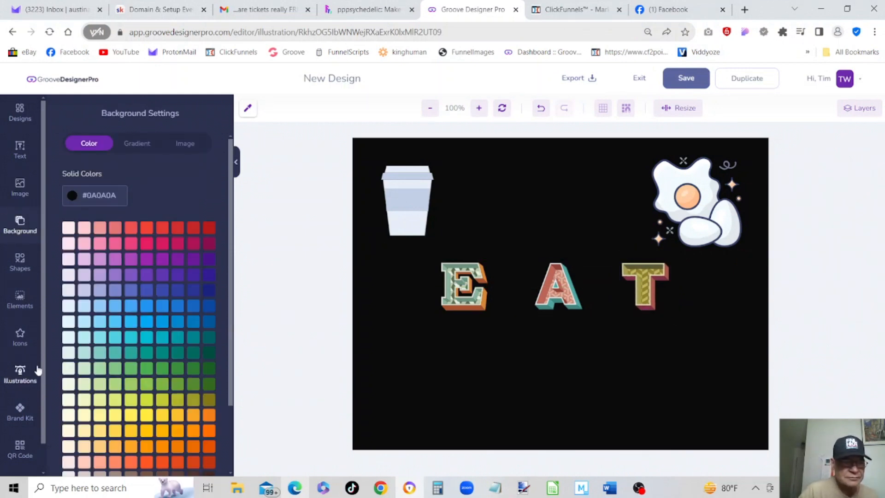
Add the Food & Beverage icon of a drink cup with a straw and place it in the canvas's lower-left corner
{"action": "left_click", "coordinate": [18, 336]}
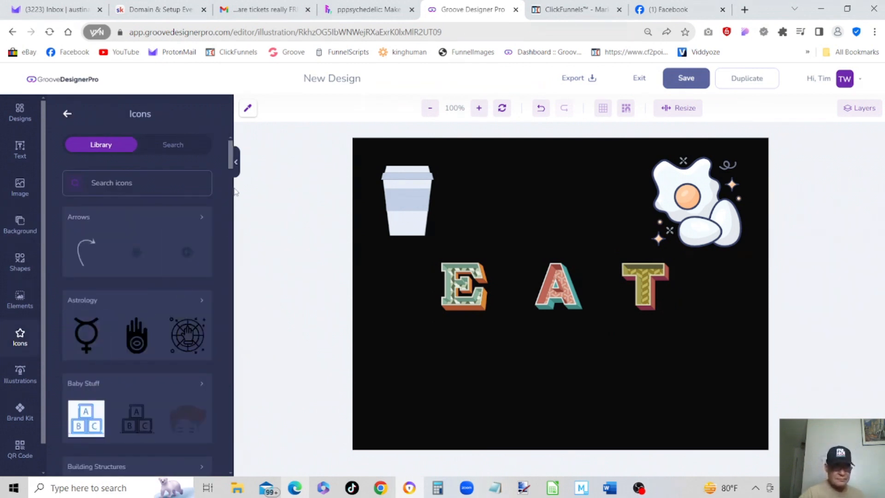
{"action": "scroll", "coordinate": [228, 206], "scroll_direction": "down", "scroll_amount": 9}
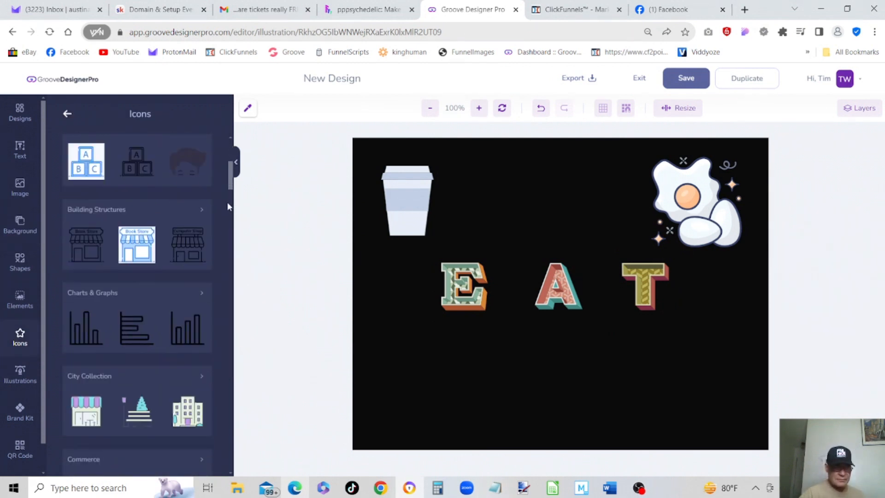
{"action": "scroll", "coordinate": [228, 206], "scroll_direction": "down", "scroll_amount": 6}
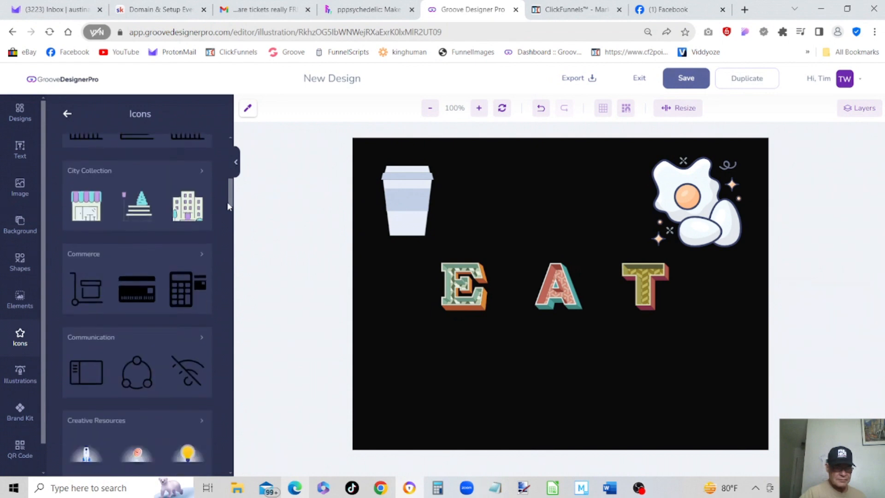
{"action": "scroll", "coordinate": [228, 205], "scroll_direction": "down", "scroll_amount": 8}
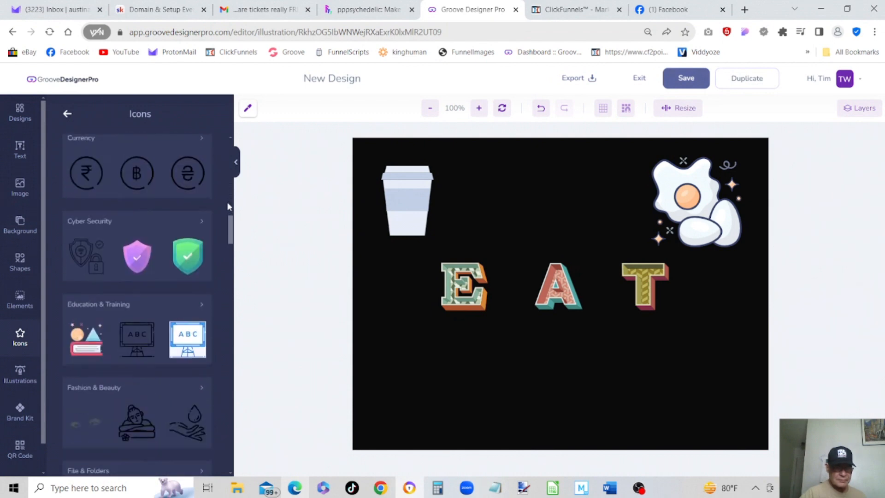
{"action": "scroll", "coordinate": [227, 202], "scroll_direction": "down", "scroll_amount": 7}
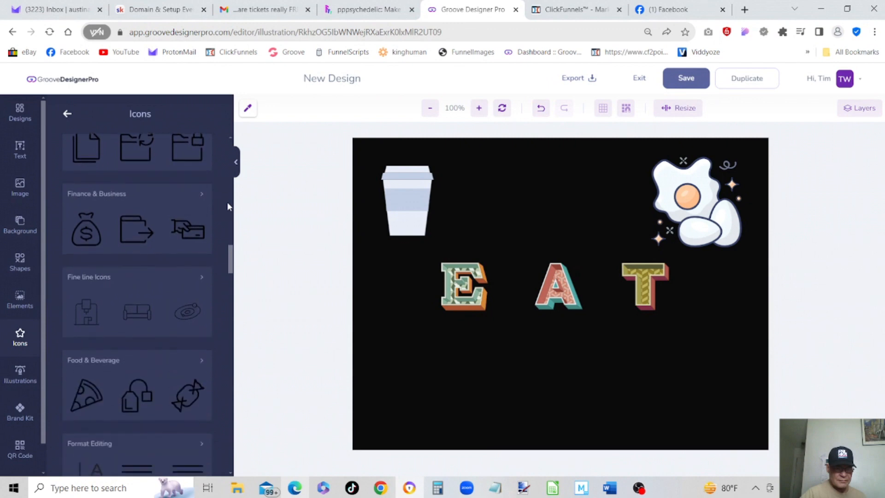
{"action": "scroll", "coordinate": [227, 202], "scroll_direction": "down", "scroll_amount": 3}
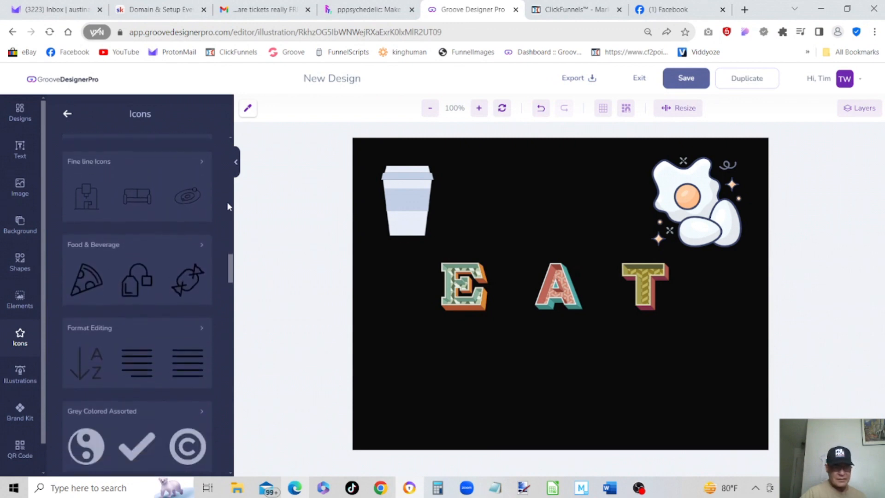
{"action": "left_click", "coordinate": [105, 245]}
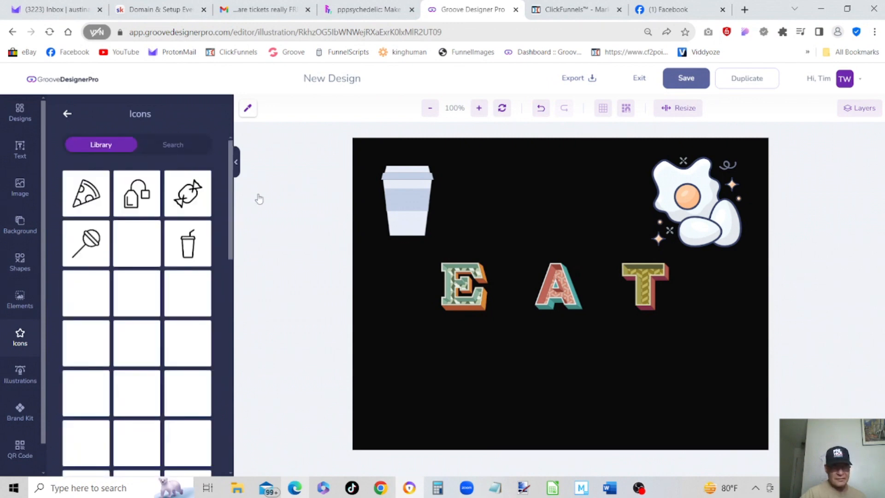
{"action": "left_click_drag", "start_coordinate": [225, 214], "coordinate": [234, 191]}
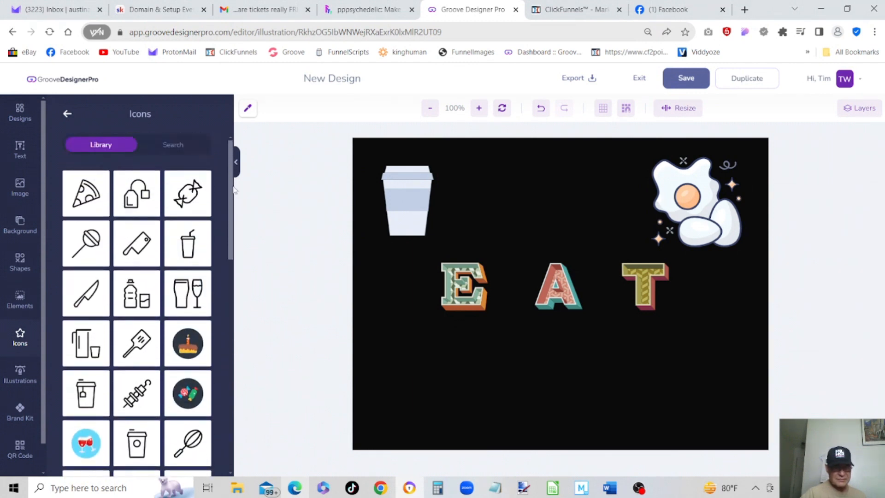
{"action": "left_click", "coordinate": [189, 245]}
{"action": "left_click_drag", "start_coordinate": [581, 298], "coordinate": [416, 385]}
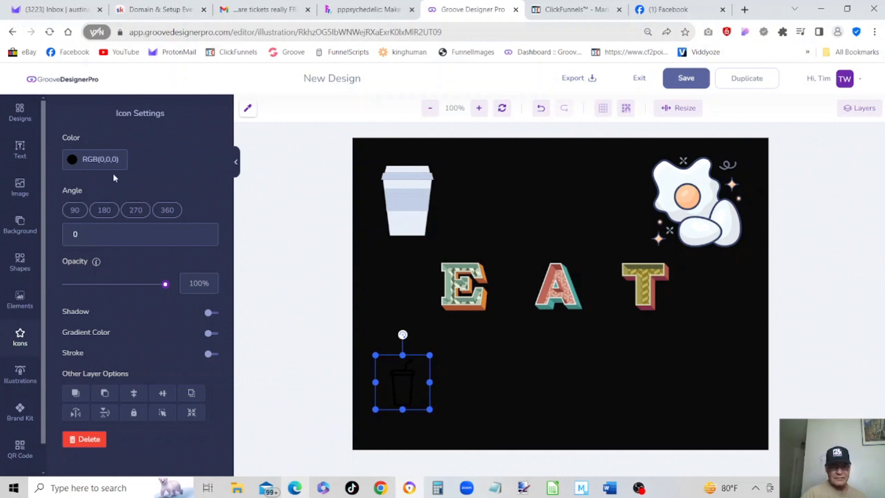
Recolor the straw cup icon to white
{"action": "left_click", "coordinate": [102, 164]}
{"action": "left_click", "coordinate": [68, 173]}
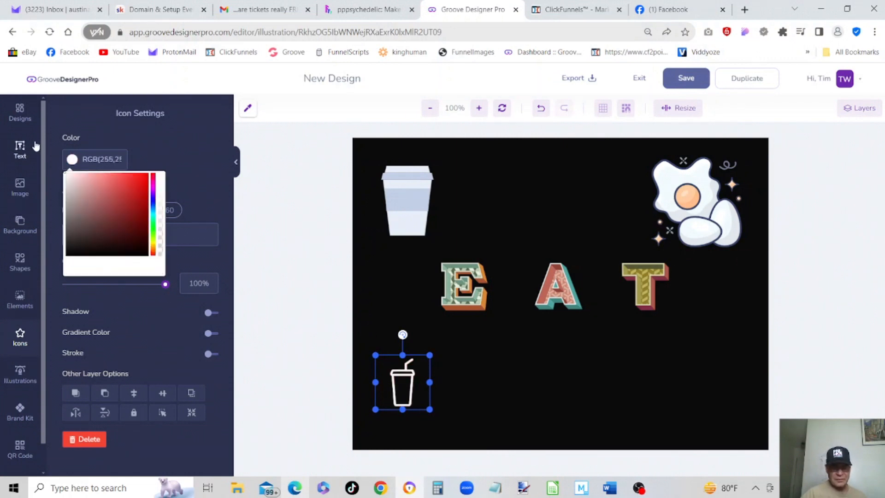
{"action": "left_click", "coordinate": [618, 362]}
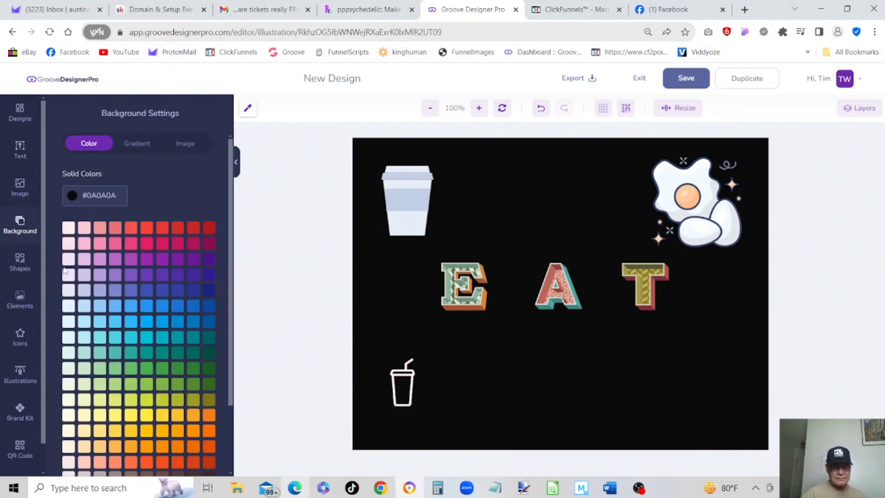
Add the Food & Beverage icon of a white bottle on a pink circle and place it in the canvas's lower-right corner
{"action": "left_click", "coordinate": [20, 339]}
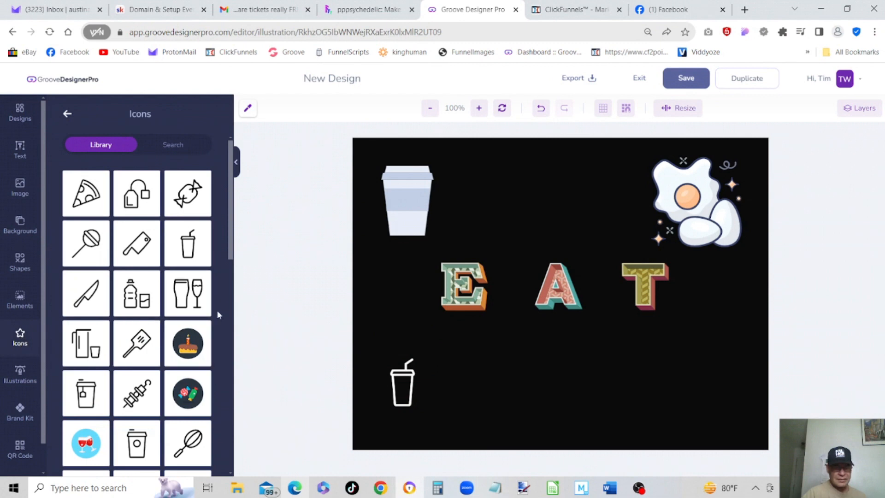
{"action": "left_click_drag", "start_coordinate": [231, 248], "coordinate": [225, 465]}
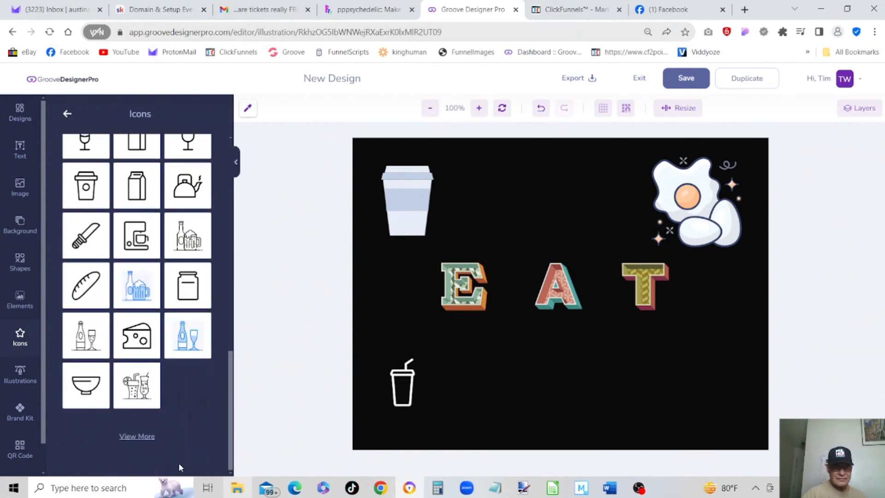
{"action": "left_click", "coordinate": [140, 437]}
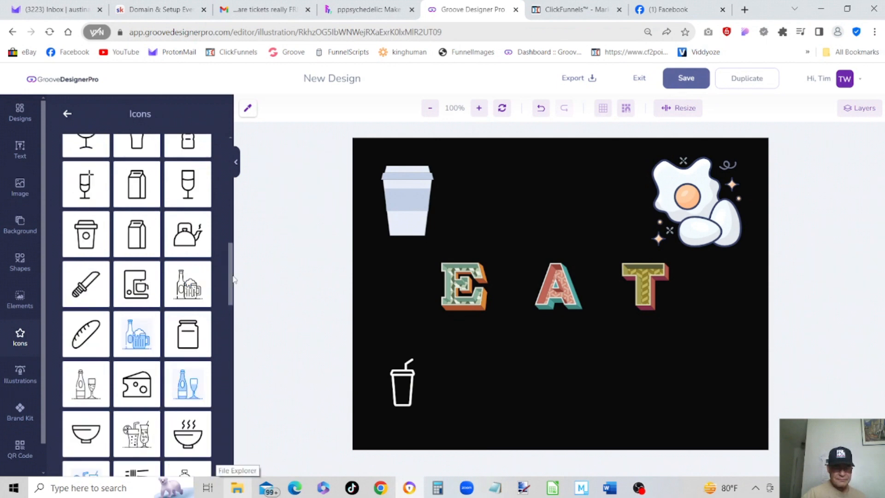
{"action": "left_click_drag", "start_coordinate": [233, 279], "coordinate": [220, 409]}
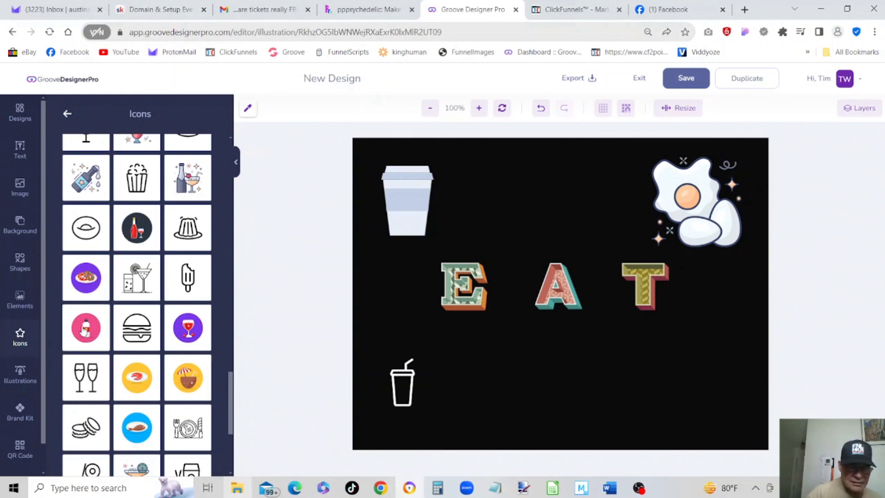
{"action": "left_click", "coordinate": [86, 328]}
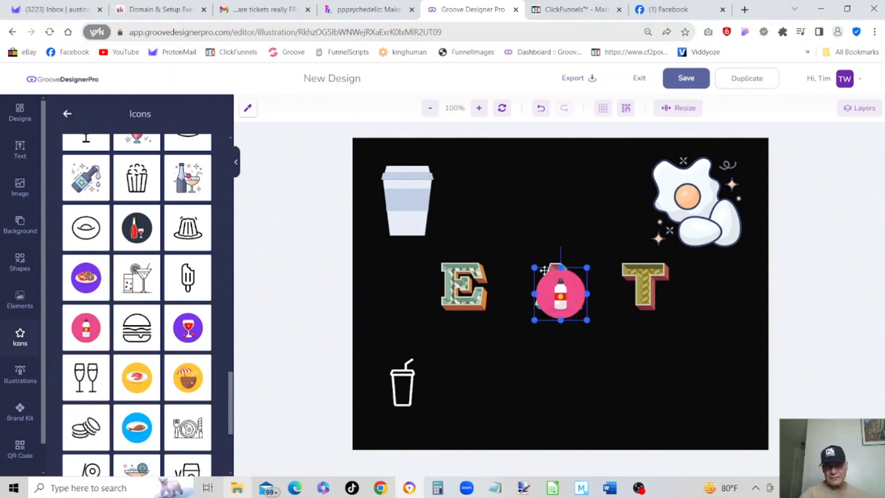
{"action": "left_click_drag", "start_coordinate": [551, 291], "coordinate": [686, 382]}
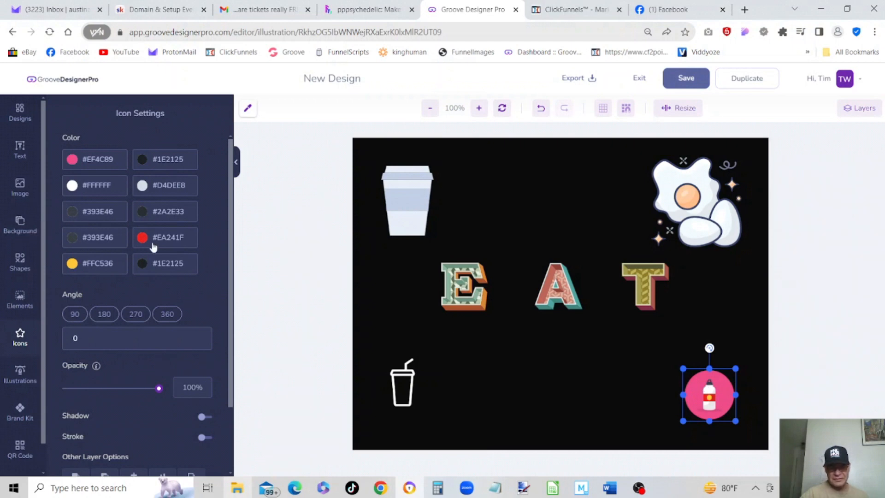
Change the bottle icon's red label color to the blue-violet #4A31FF
{"action": "left_click", "coordinate": [182, 244]}
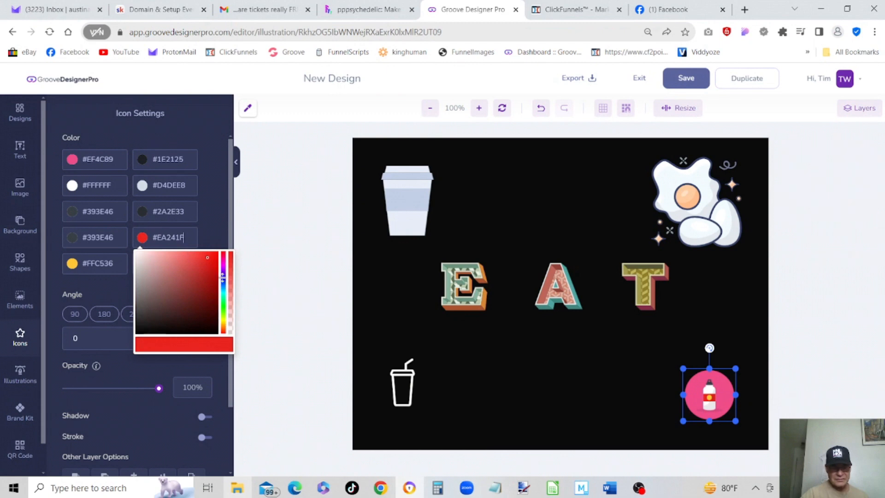
{"action": "left_click", "coordinate": [223, 276]}
{"action": "left_click_drag", "start_coordinate": [200, 266], "coordinate": [202, 250]}
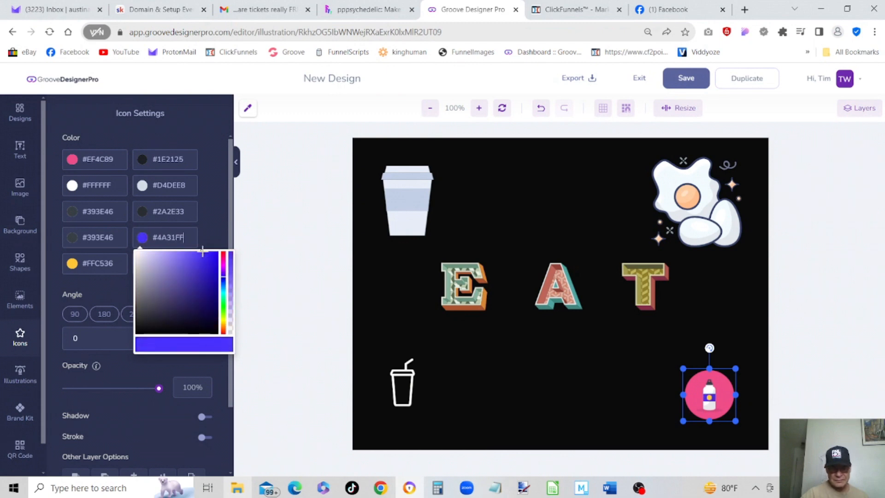
{"action": "left_click", "coordinate": [211, 215]}
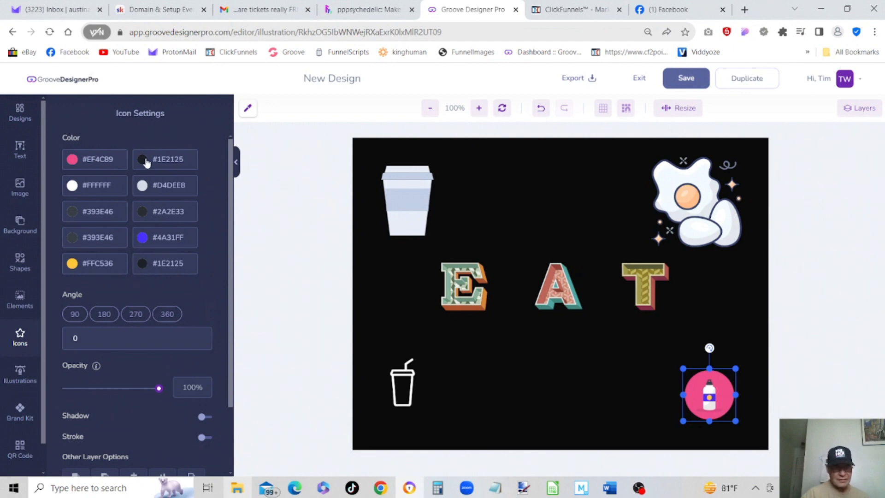
Try making the bottle icon's first #1E2125 color fully transparent, and try the opacity control of its #2A2E33 color
{"action": "left_click", "coordinate": [170, 161]}
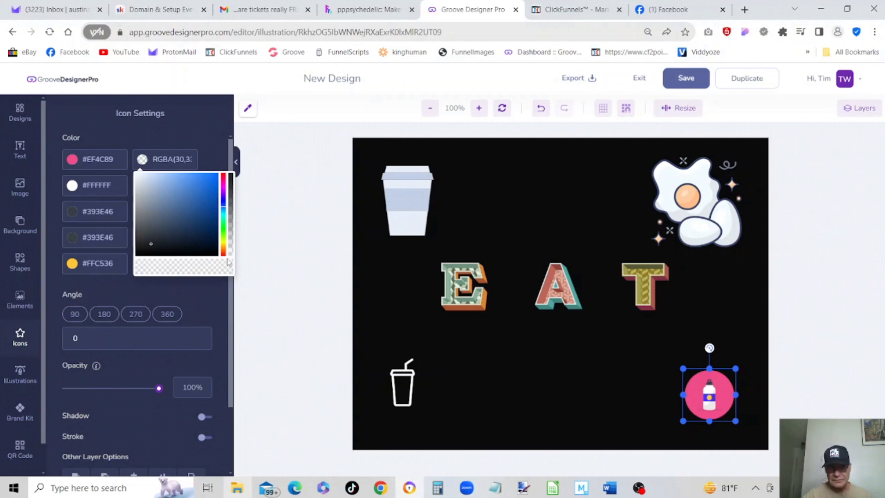
{"action": "left_click_drag", "start_coordinate": [230, 178], "coordinate": [226, 305]}
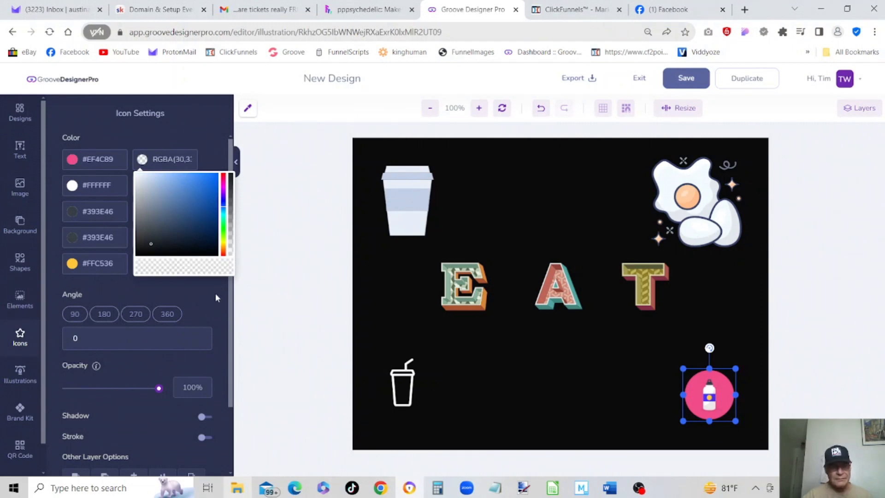
{"action": "left_click", "coordinate": [115, 136]}
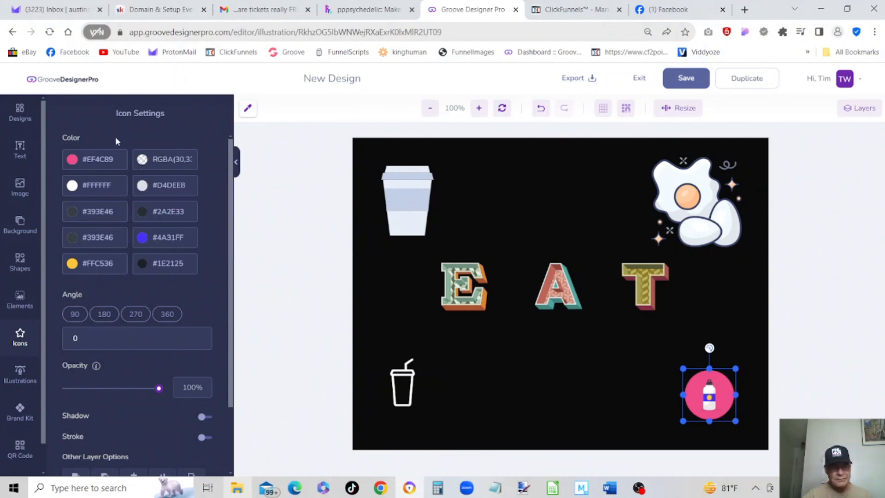
{"action": "left_click", "coordinate": [183, 213]}
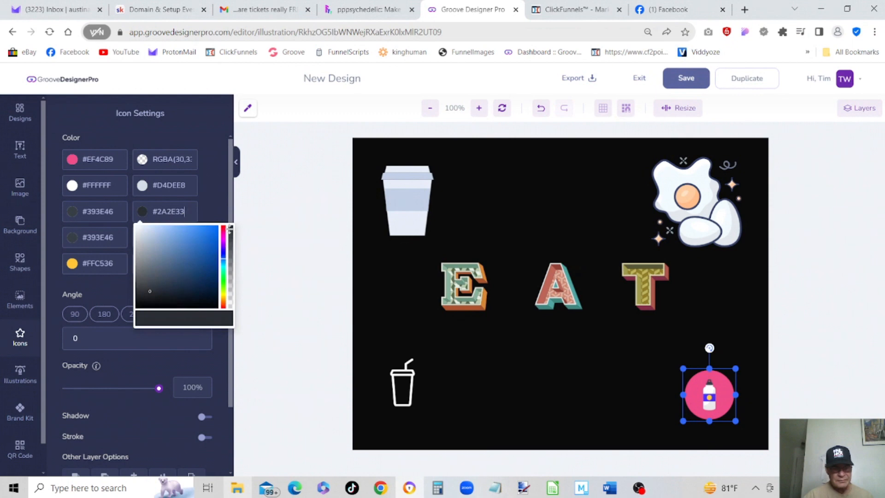
{"action": "left_click_drag", "start_coordinate": [230, 228], "coordinate": [222, 179]}
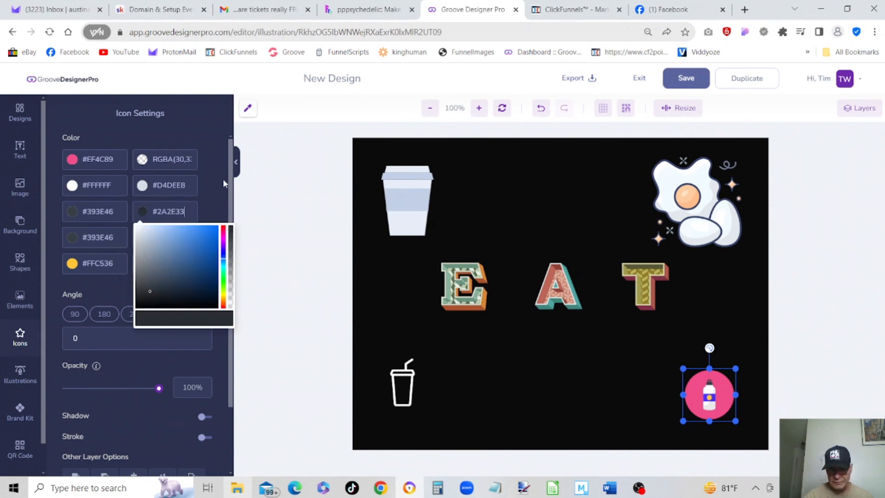
Restore the bottle icon's first dark color to full opacity
{"action": "left_click", "coordinate": [189, 163]}
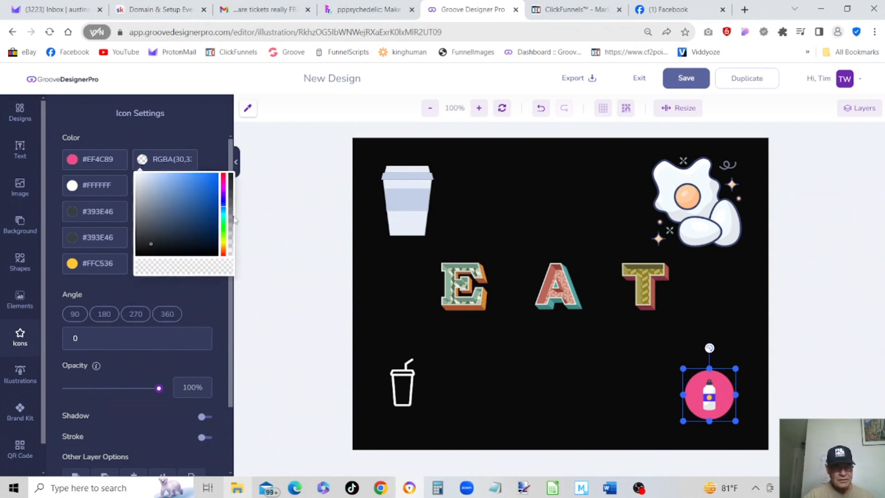
{"action": "left_click_drag", "start_coordinate": [232, 220], "coordinate": [230, 174]}
{"action": "left_click", "coordinate": [193, 128]}
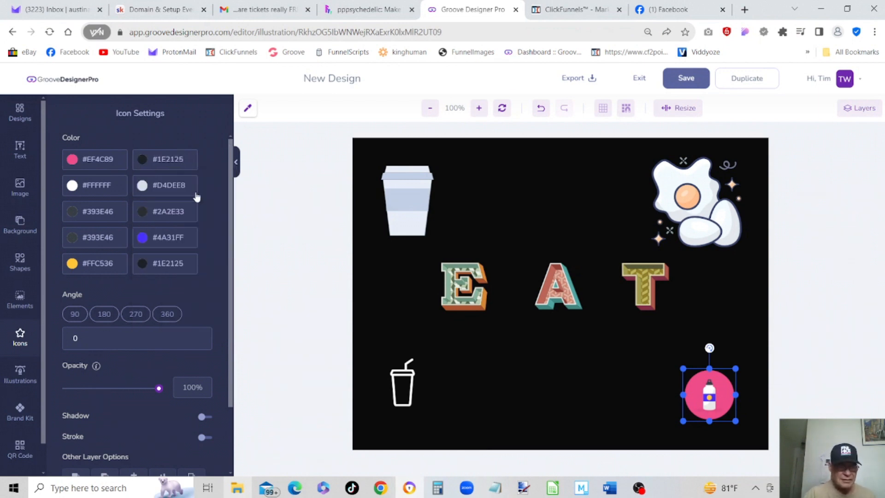
Set the bottle icon's last #1E2125 color to full opacity
{"action": "left_click", "coordinate": [179, 264]}
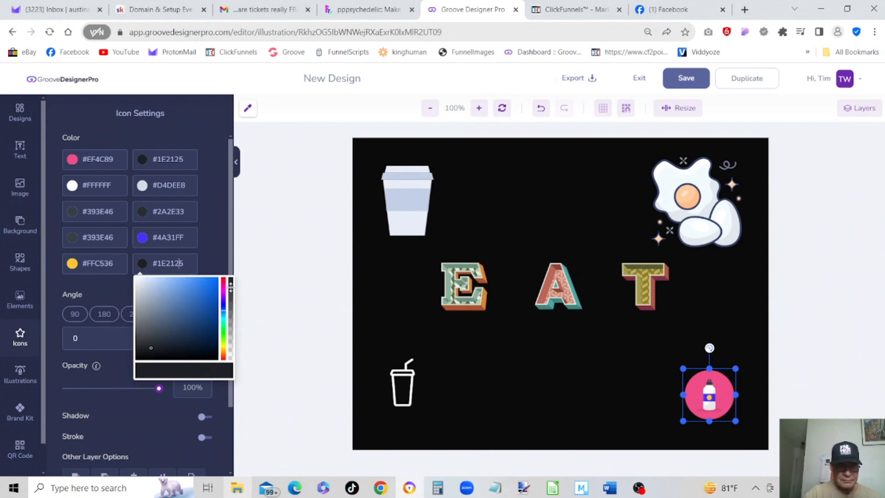
{"action": "left_click_drag", "start_coordinate": [230, 288], "coordinate": [224, 205]}
{"action": "left_click", "coordinate": [219, 203]}
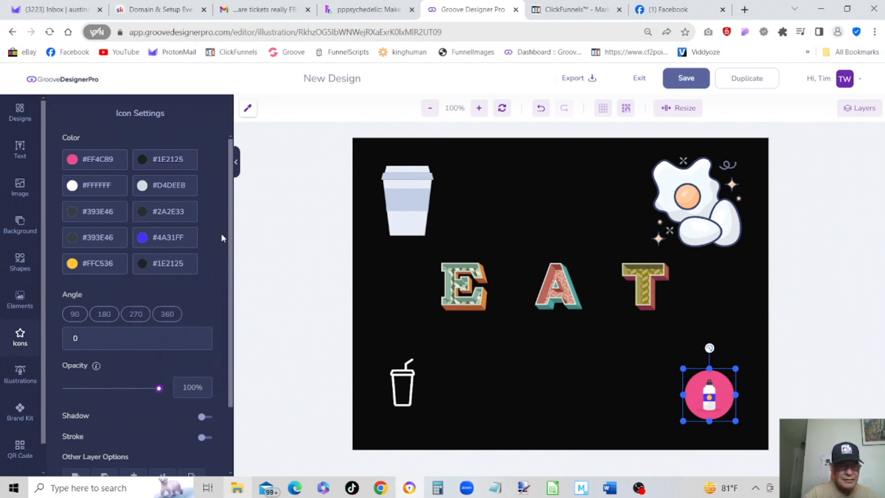
Change the bottle icon's first #393E46 color to the dark blue #1716AA
{"action": "left_click", "coordinate": [115, 213]}
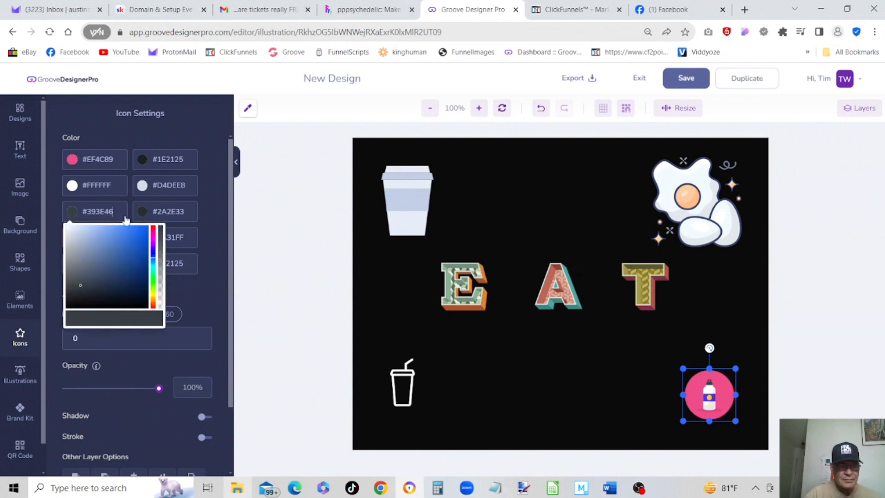
{"action": "mouse_move", "coordinate": [161, 227]}
{"action": "left_mouse_down"}
{"action": "mouse_move", "coordinate": [166, 302]}
{"action": "mouse_move", "coordinate": [162, 217]}
{"action": "left_mouse_up"}
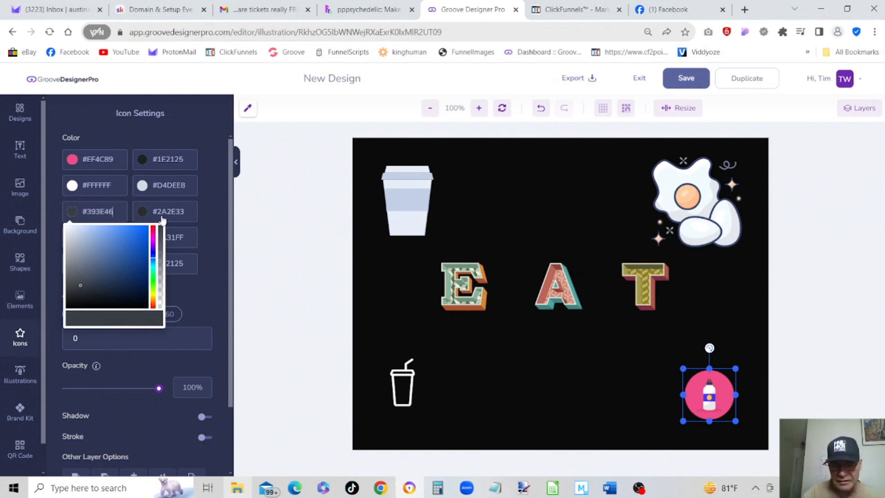
{"action": "left_click", "coordinate": [154, 252]}
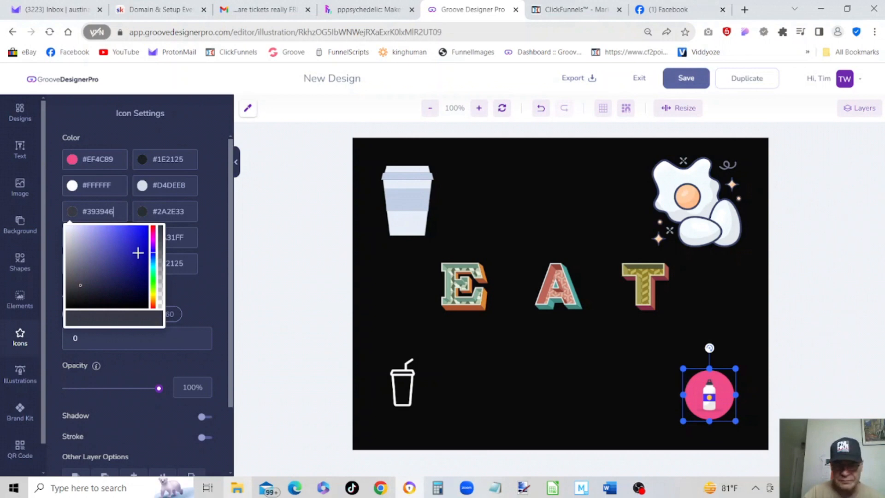
{"action": "left_click", "coordinate": [138, 253]}
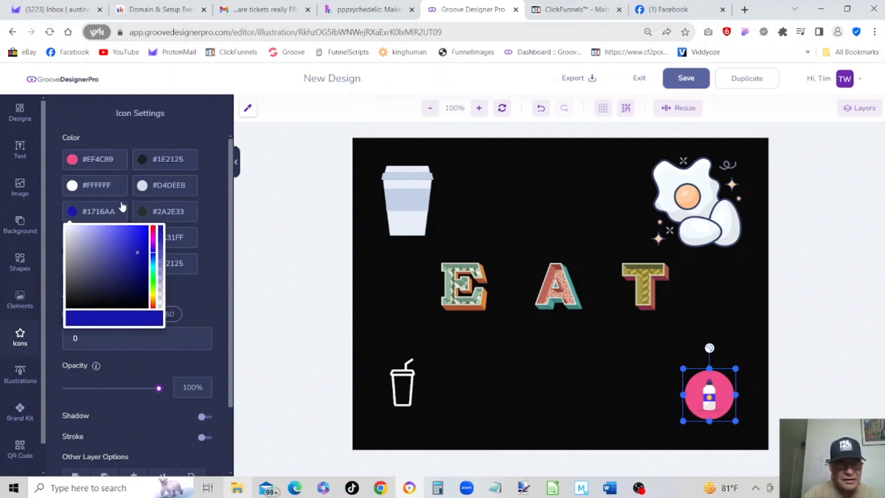
{"action": "left_click", "coordinate": [218, 206]}
Change the bottle icon's remaining #393E46 color to the blue #1F16D4
{"action": "left_click", "coordinate": [116, 238]}
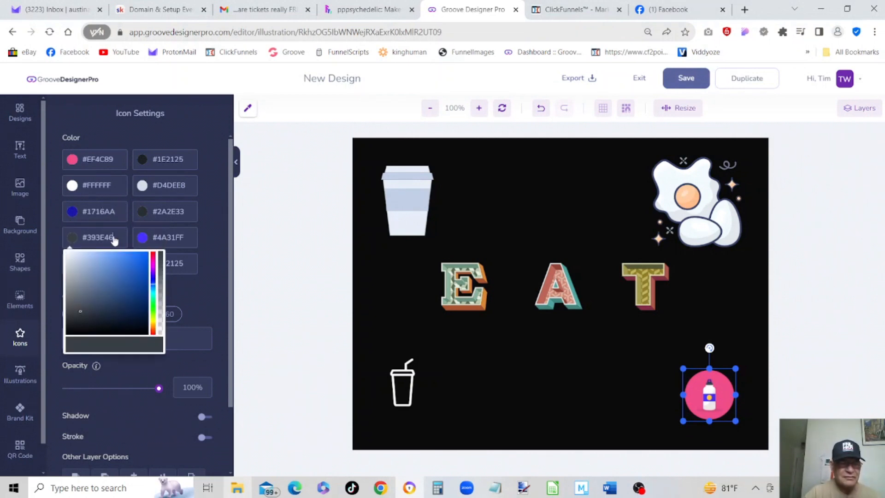
{"action": "left_click", "coordinate": [154, 276]}
{"action": "left_click", "coordinate": [140, 265]}
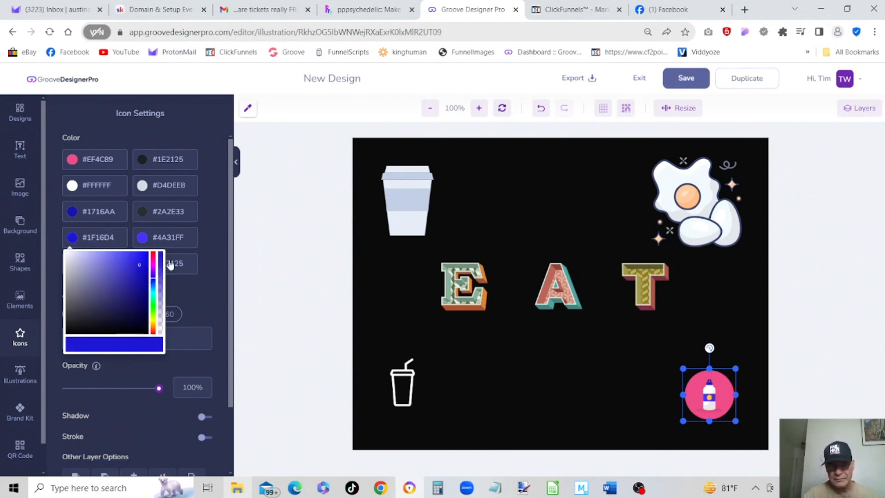
{"action": "left_click", "coordinate": [207, 240]}
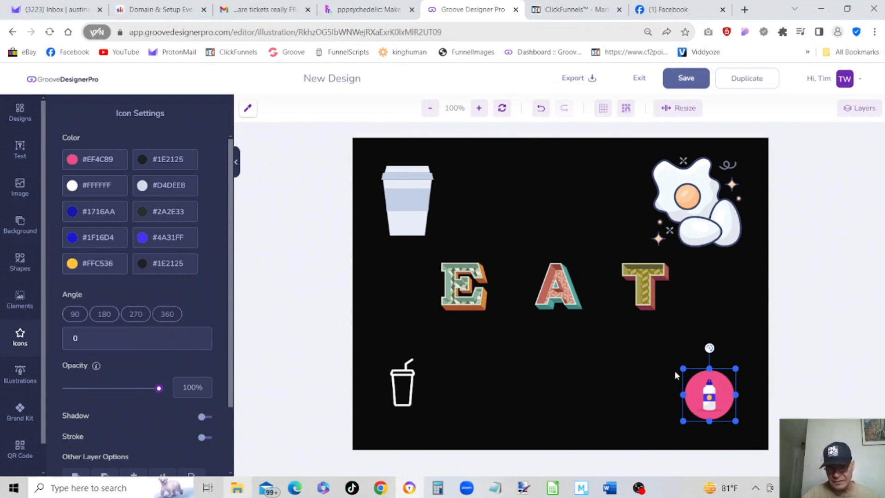
Enlarge the bottle icon slightly and place it back in the canvas's lower-right corner
{"action": "left_click_drag", "start_coordinate": [682, 370], "coordinate": [598, 317]}
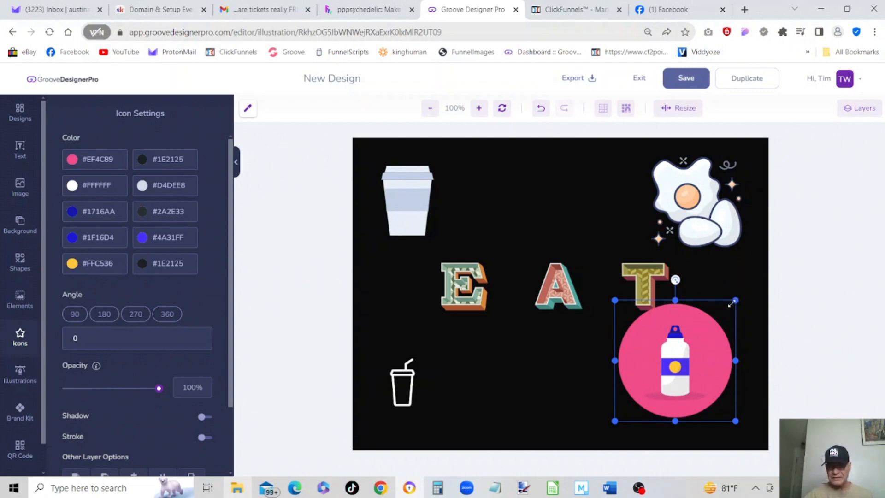
{"action": "left_click_drag", "start_coordinate": [735, 301], "coordinate": [682, 353]}
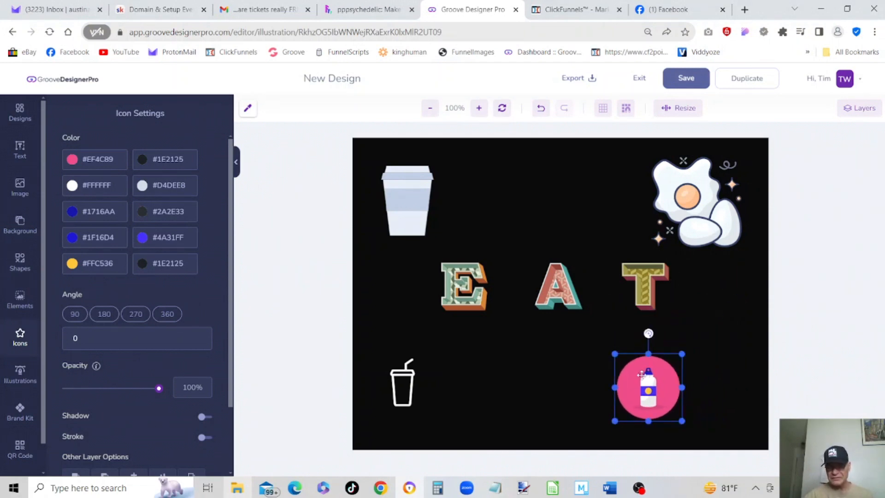
{"action": "left_click_drag", "start_coordinate": [642, 374], "coordinate": [707, 382]}
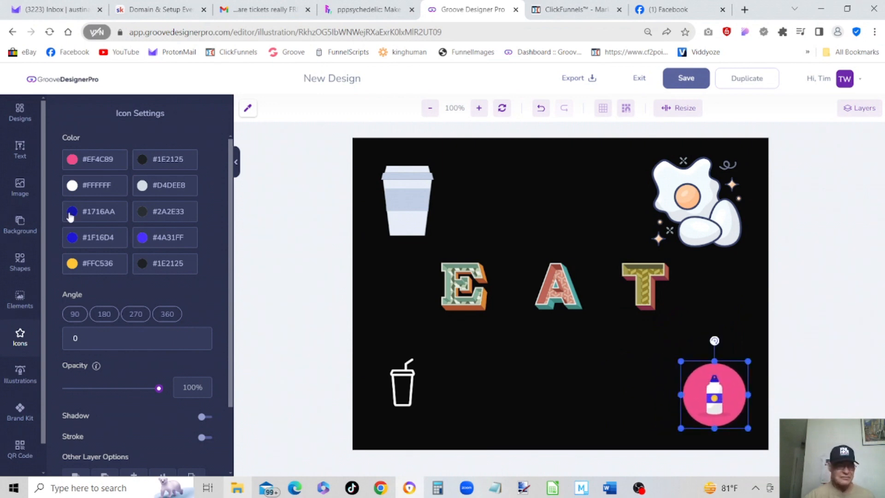
Add a basic square shape and stretch it into a wide rectangle that covers the whole word EAT
{"action": "left_click", "coordinate": [19, 261]}
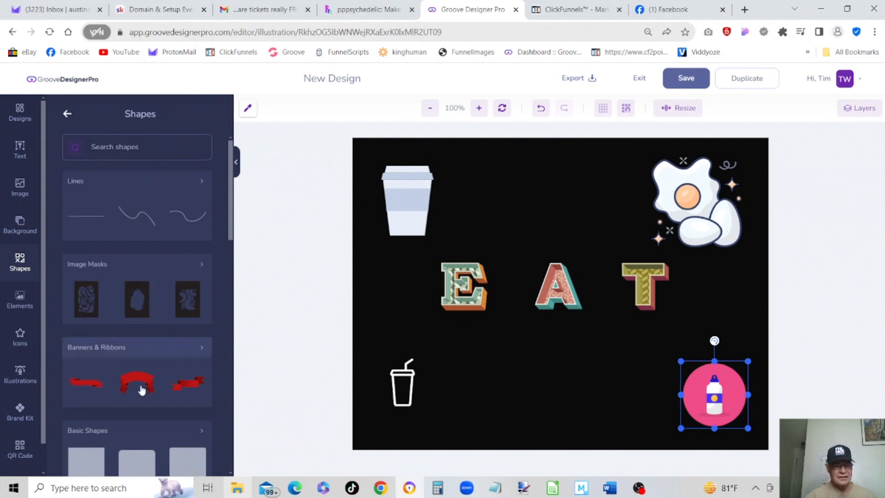
{"action": "left_click", "coordinate": [87, 461]}
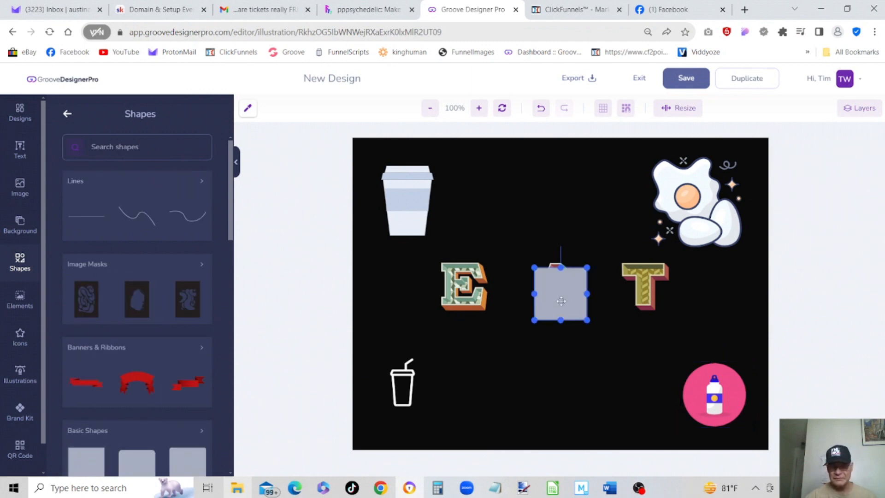
{"action": "left_click_drag", "start_coordinate": [536, 293], "coordinate": [397, 295]}
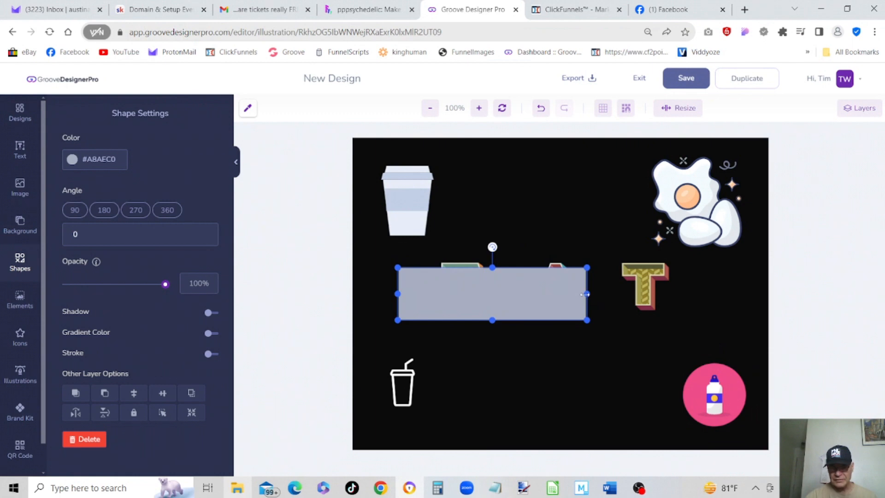
{"action": "left_click_drag", "start_coordinate": [588, 295], "coordinate": [711, 294]}
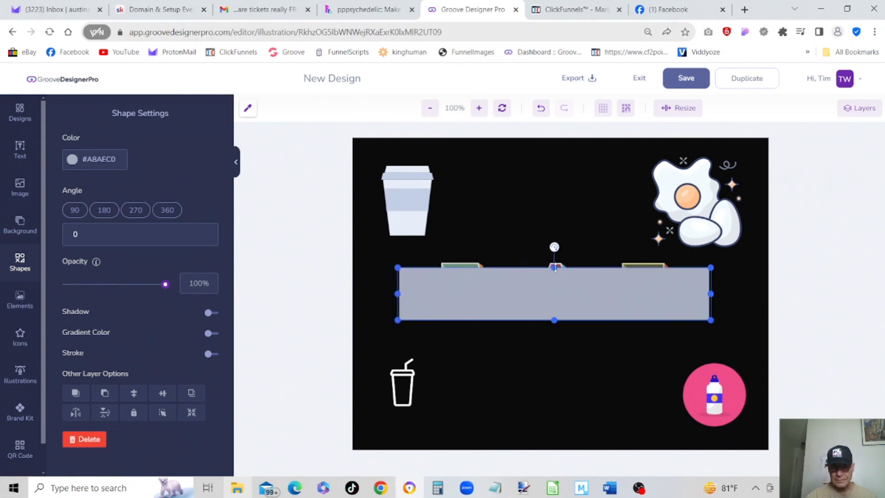
{"action": "left_click_drag", "start_coordinate": [554, 268], "coordinate": [554, 251]}
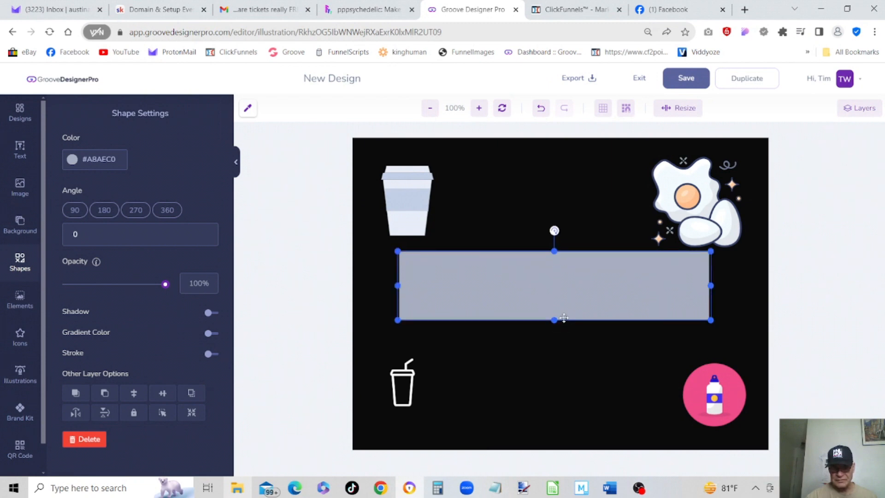
{"action": "left_click_drag", "start_coordinate": [555, 320], "coordinate": [554, 332]}
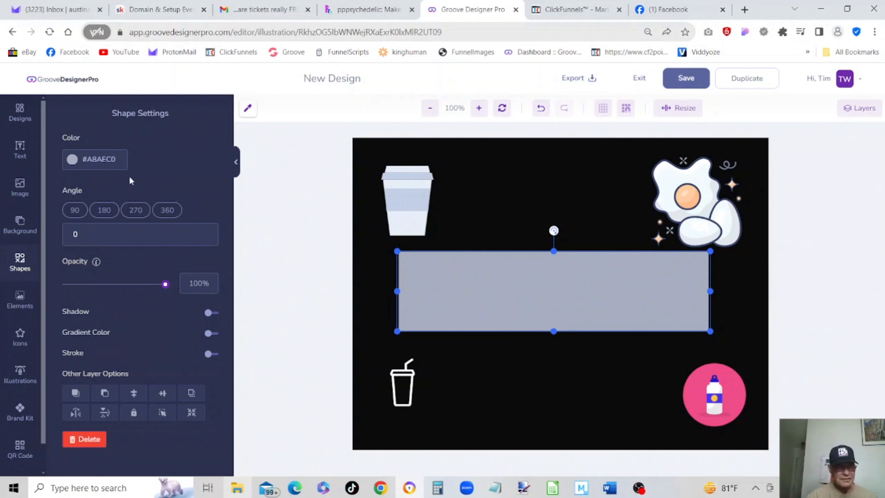
Change the rectangle's fill color to the blue-violet #6A6EEC
{"action": "left_click", "coordinate": [115, 158]}
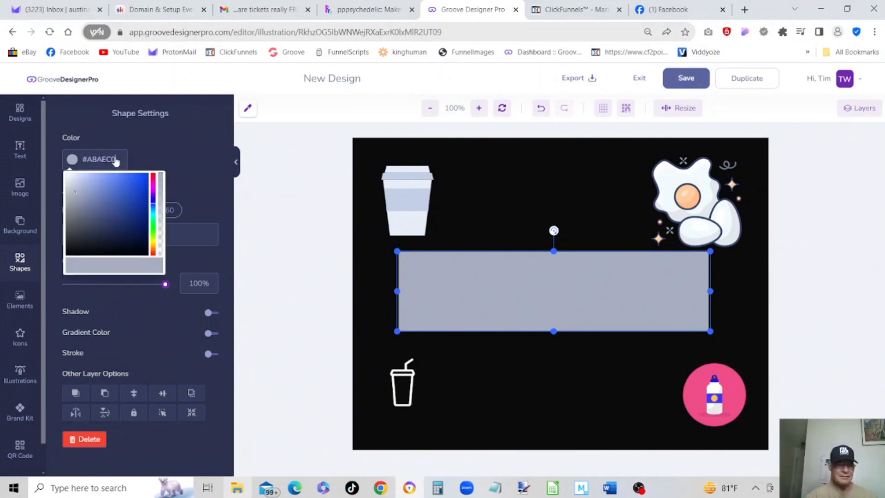
{"action": "left_click", "coordinate": [154, 200]}
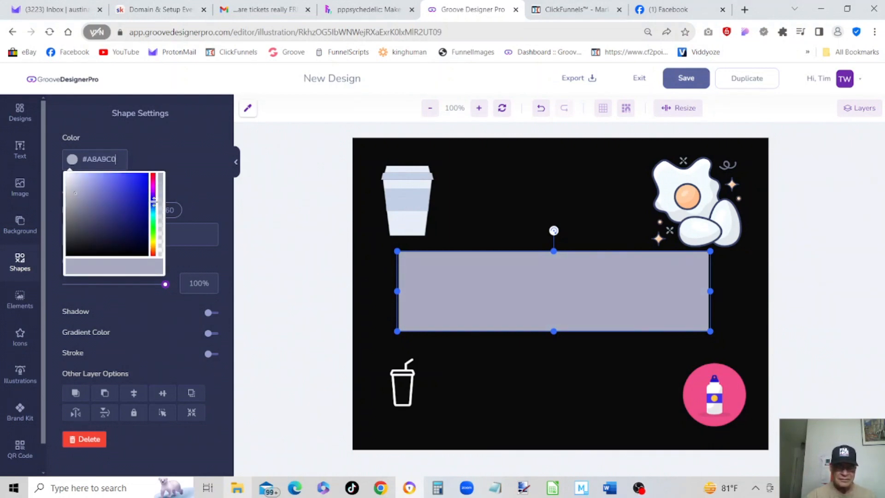
{"action": "left_click", "coordinate": [131, 183]}
{"action": "left_click_drag", "start_coordinate": [131, 183], "coordinate": [111, 179]}
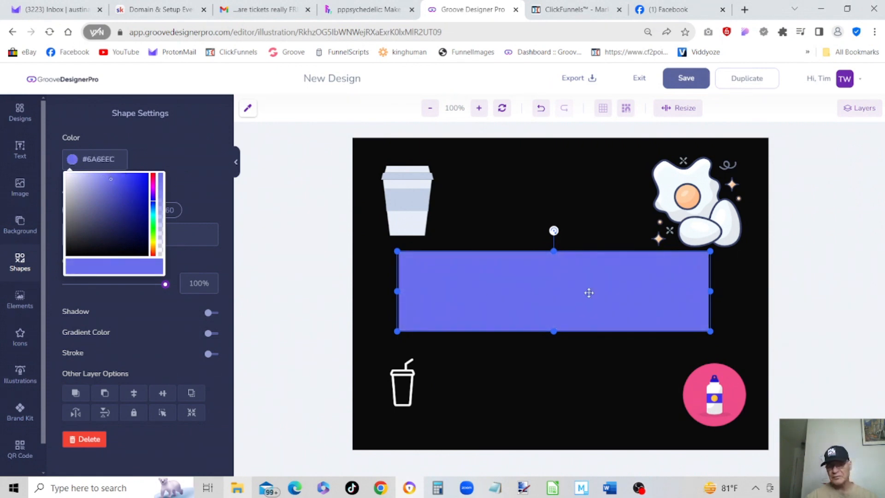
Send the rectangle backwards behind all three EAT letters and reposition it so that it frames the word
{"action": "left_click_drag", "start_coordinate": [573, 289], "coordinate": [580, 296]}
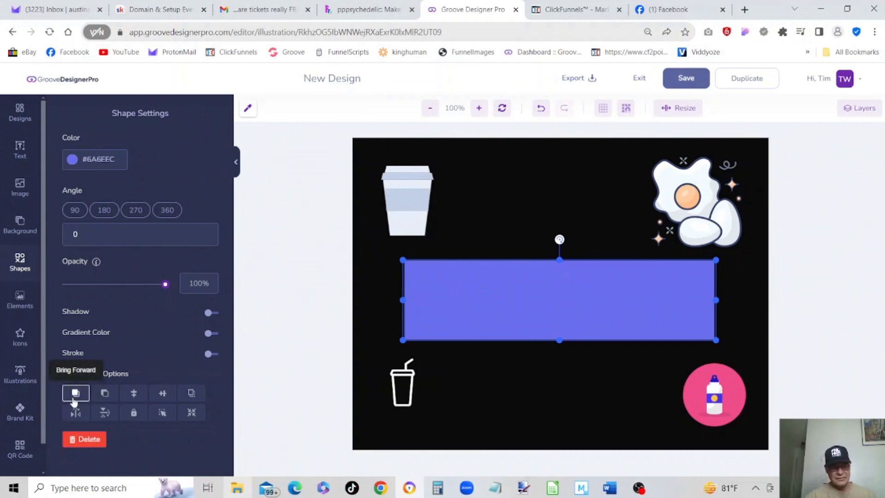
{"action": "left_click", "coordinate": [107, 397]}
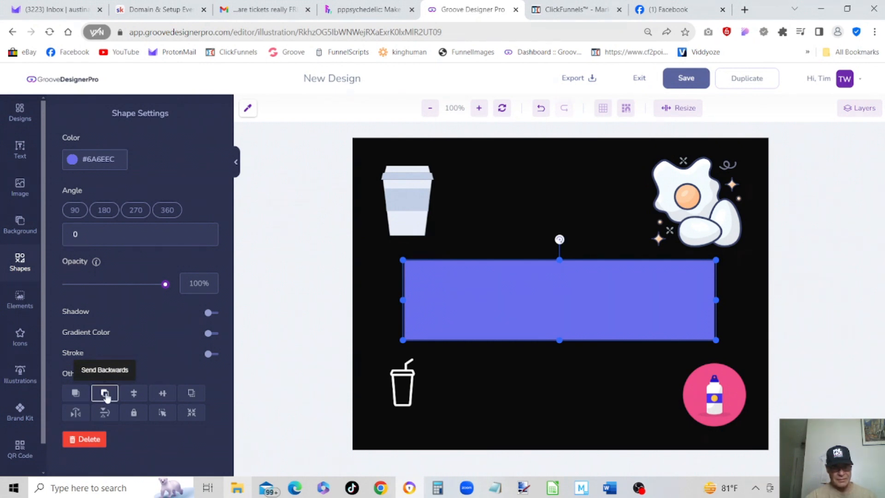
{"action": "left_click", "coordinate": [107, 397]}
{"action": "left_click", "coordinate": [106, 397]}
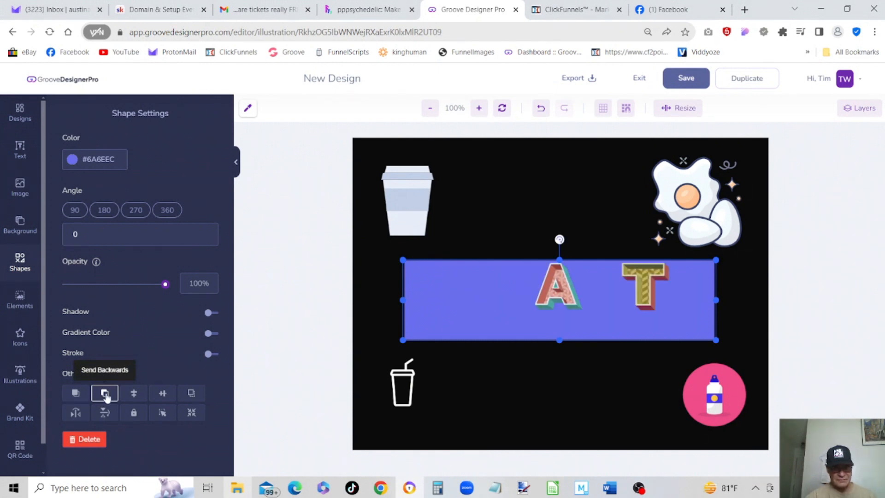
{"action": "left_click", "coordinate": [107, 397]}
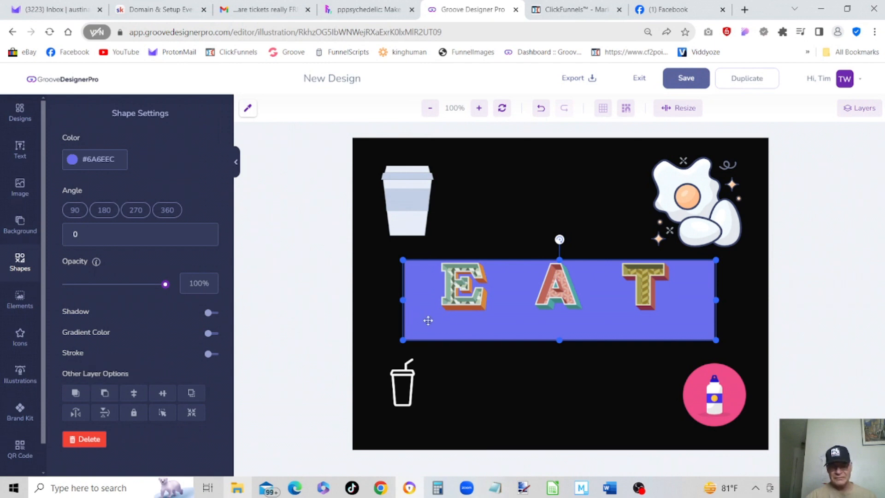
{"action": "mouse_move", "coordinate": [427, 322]}
{"action": "left_mouse_down"}
{"action": "mouse_move", "coordinate": [427, 308]}
{"action": "mouse_move", "coordinate": [418, 309]}
{"action": "mouse_move", "coordinate": [425, 309]}
{"action": "left_mouse_up"}
{"action": "left_click", "coordinate": [438, 222]}
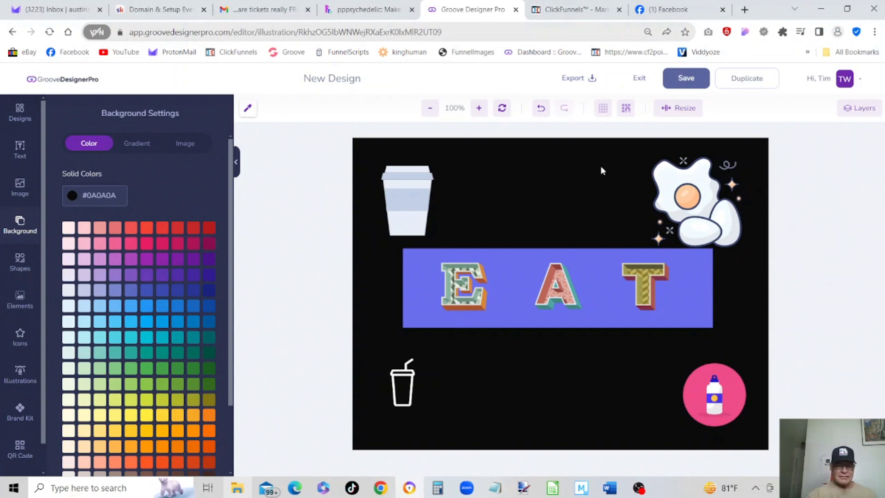
Exit the design editor and leave without saving the changes
{"action": "left_click", "coordinate": [640, 79]}
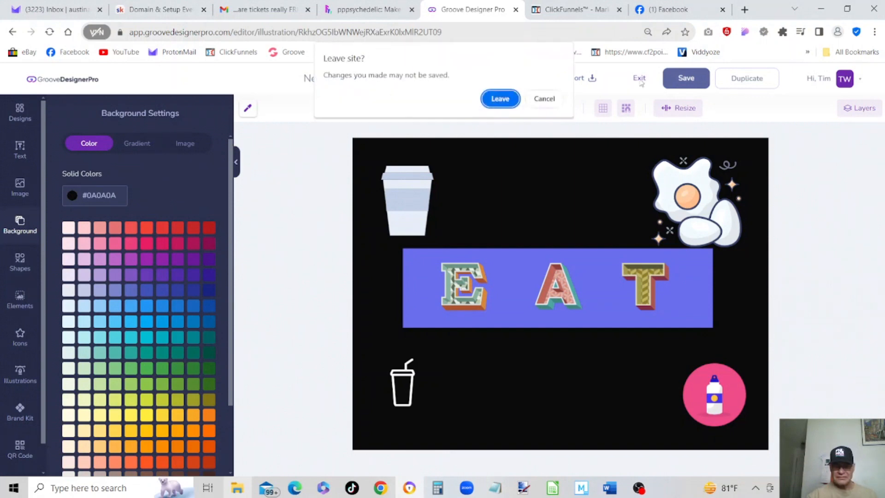
{"action": "left_click", "coordinate": [505, 98]}
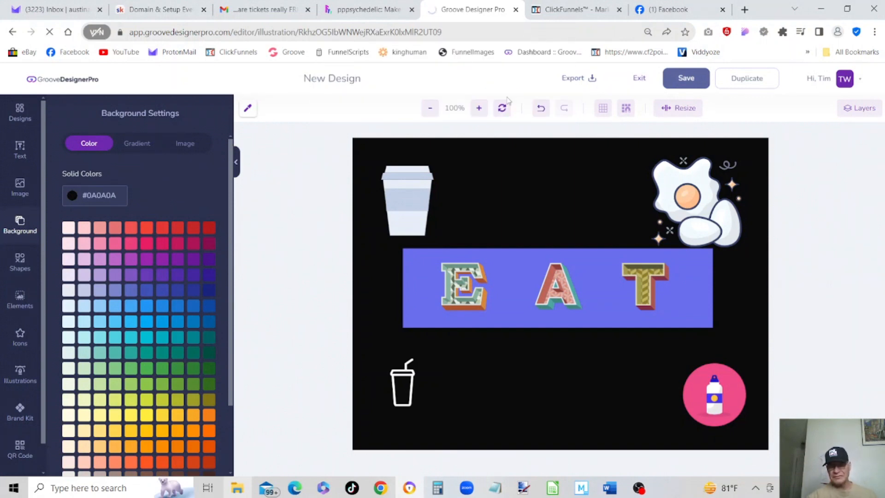